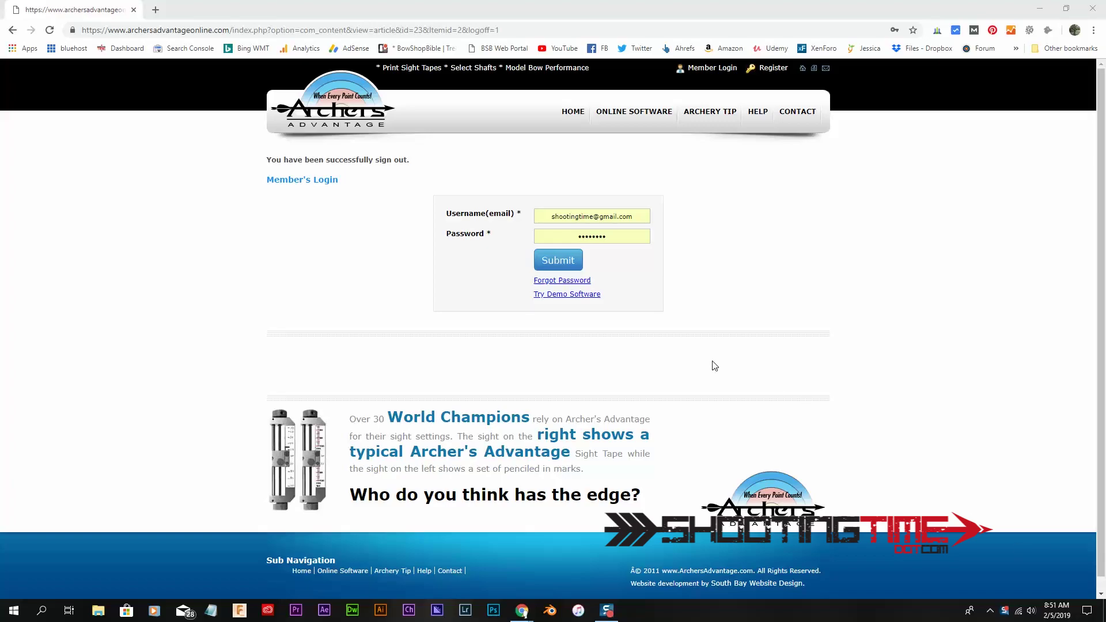
- Log in with the saved credentials and add a setup described as Prime CT9 Indoor
left_click(566, 270)
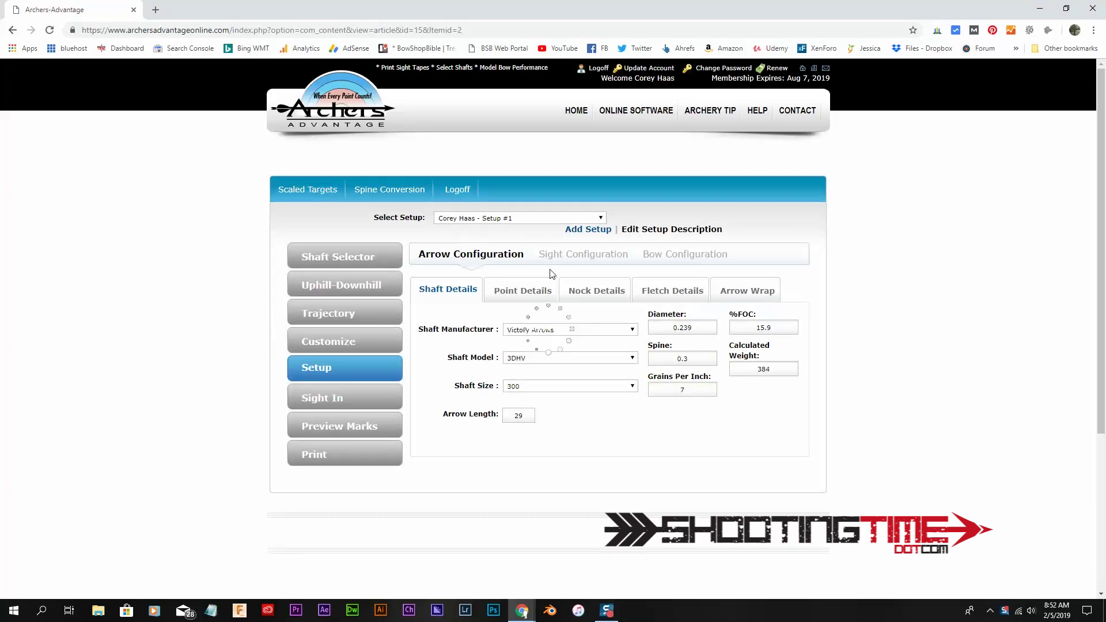
left_click(587, 230)
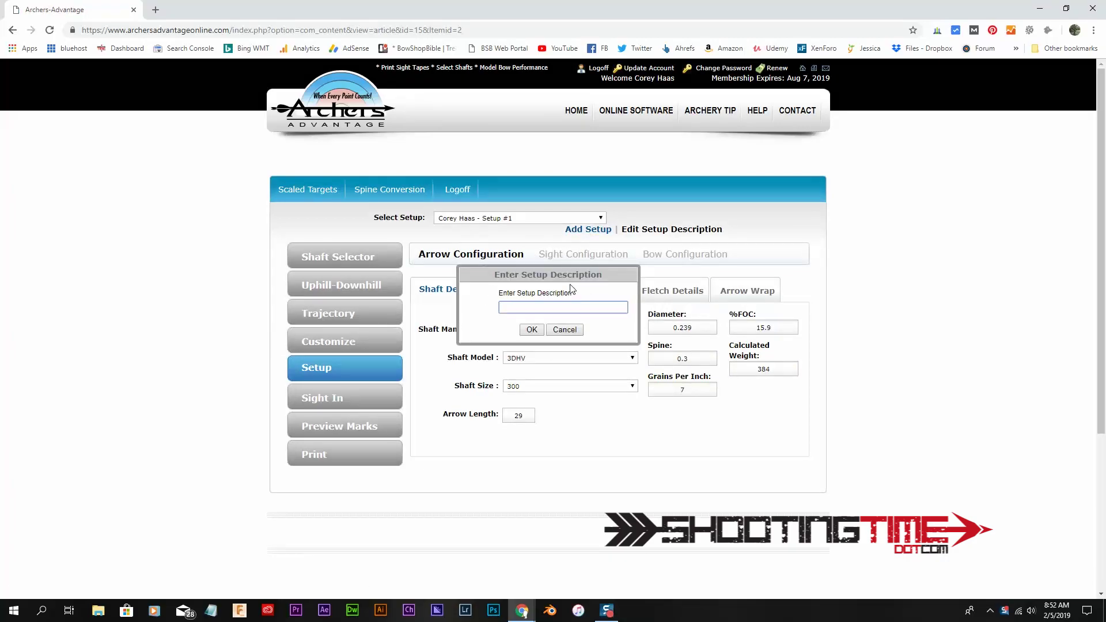
type("Prime CT9 Indoor")
left_click(531, 330)
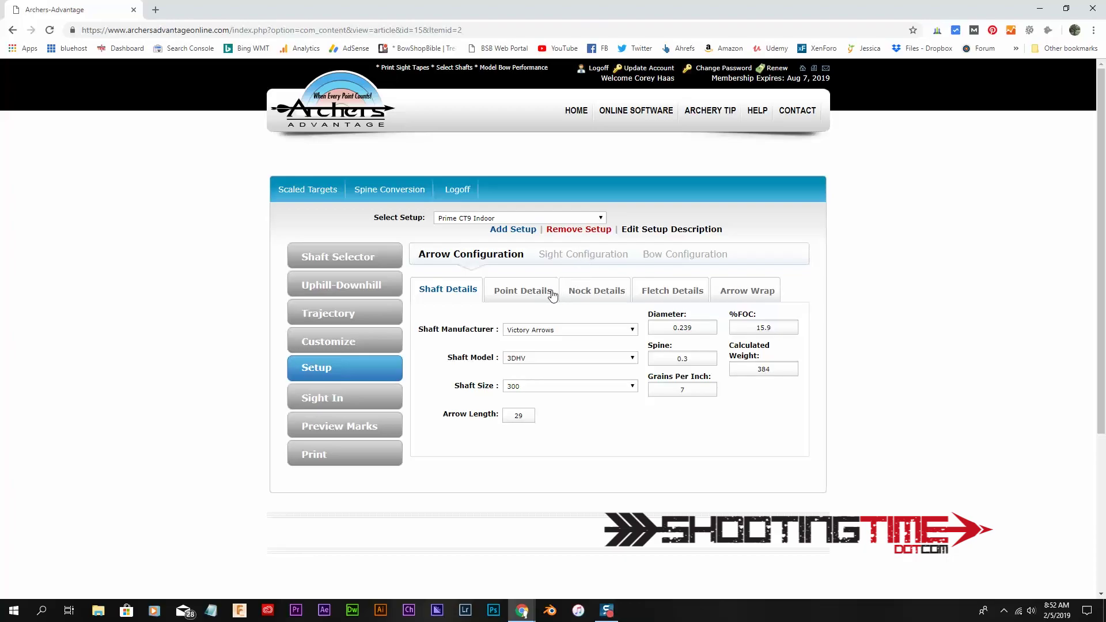
- Choose the Prime Logic CT9 from the bow list in the bow configuration and transfer its data to the current setup
left_click(677, 258)
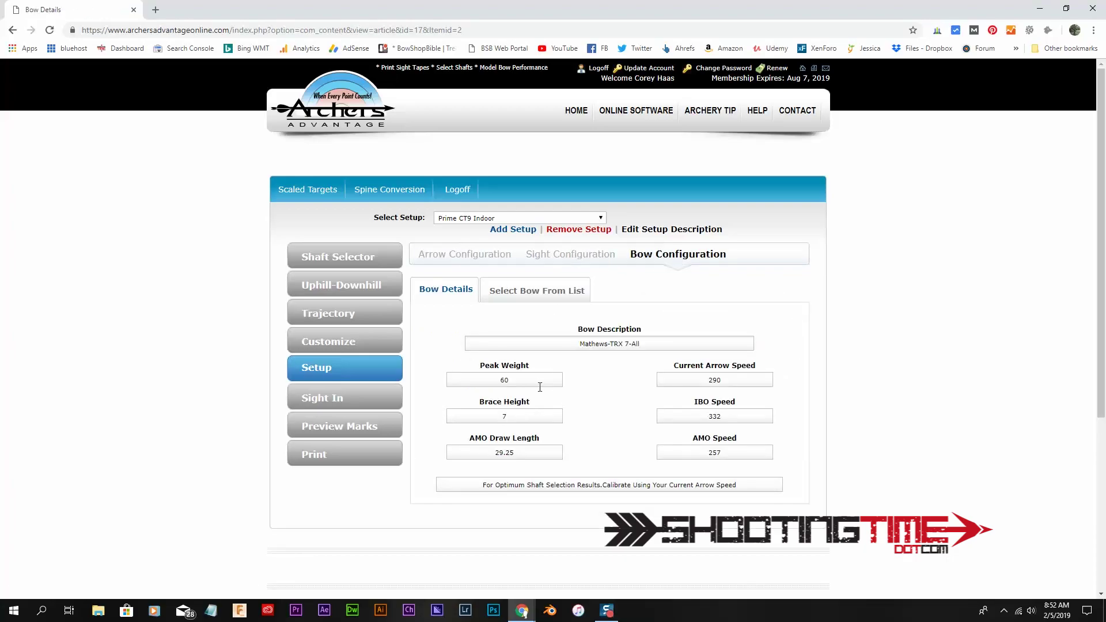
left_click(532, 292)
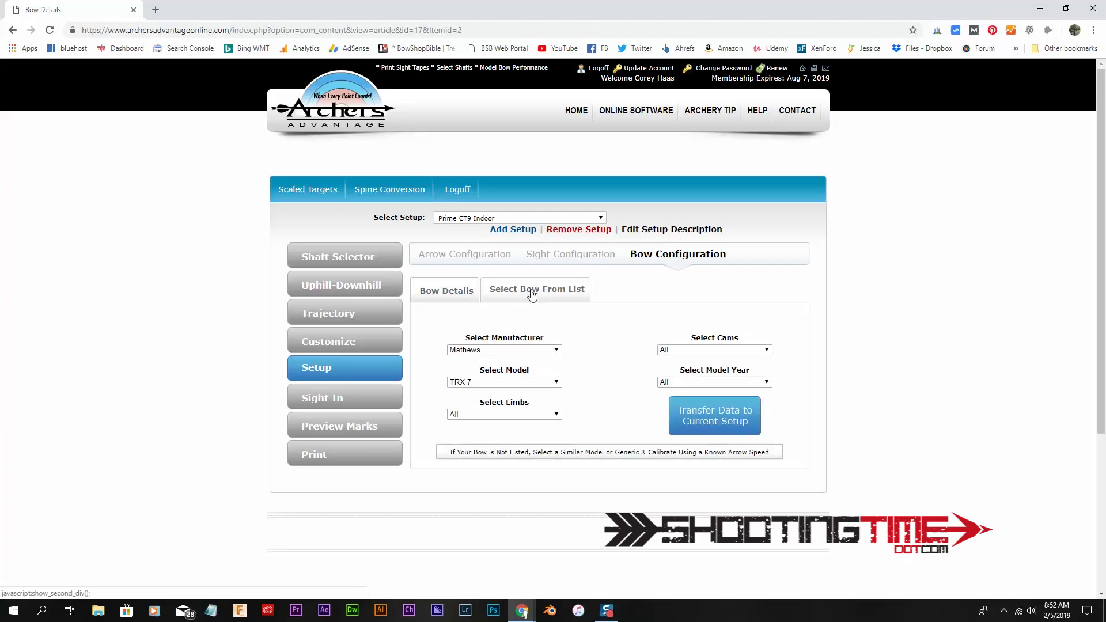
left_click(537, 352)
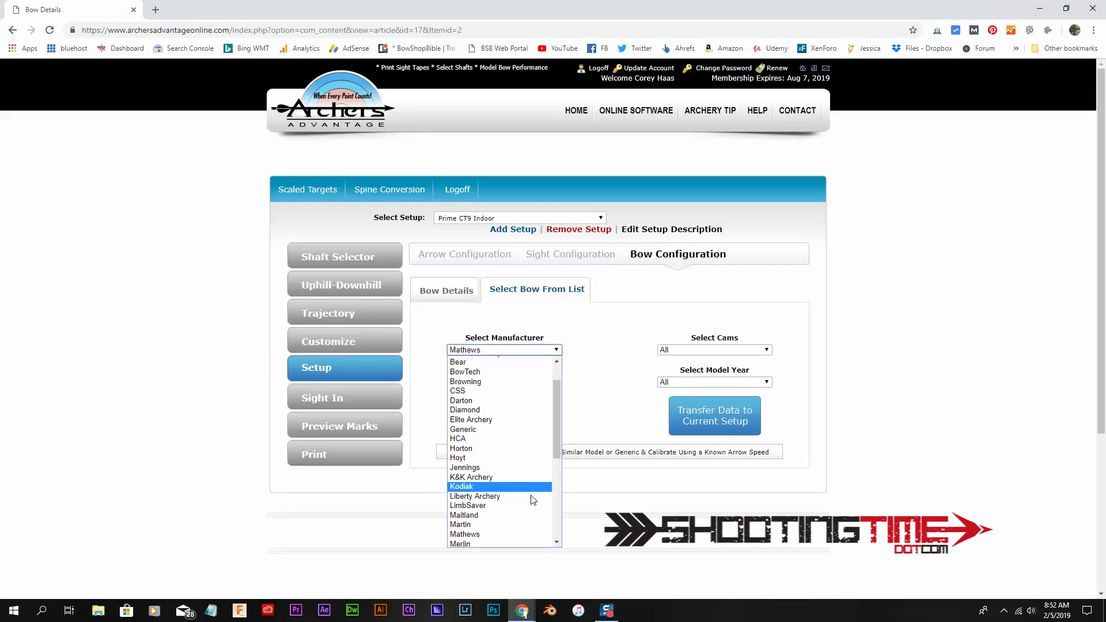
scroll(533, 500, "down", 3)
left_click(533, 431)
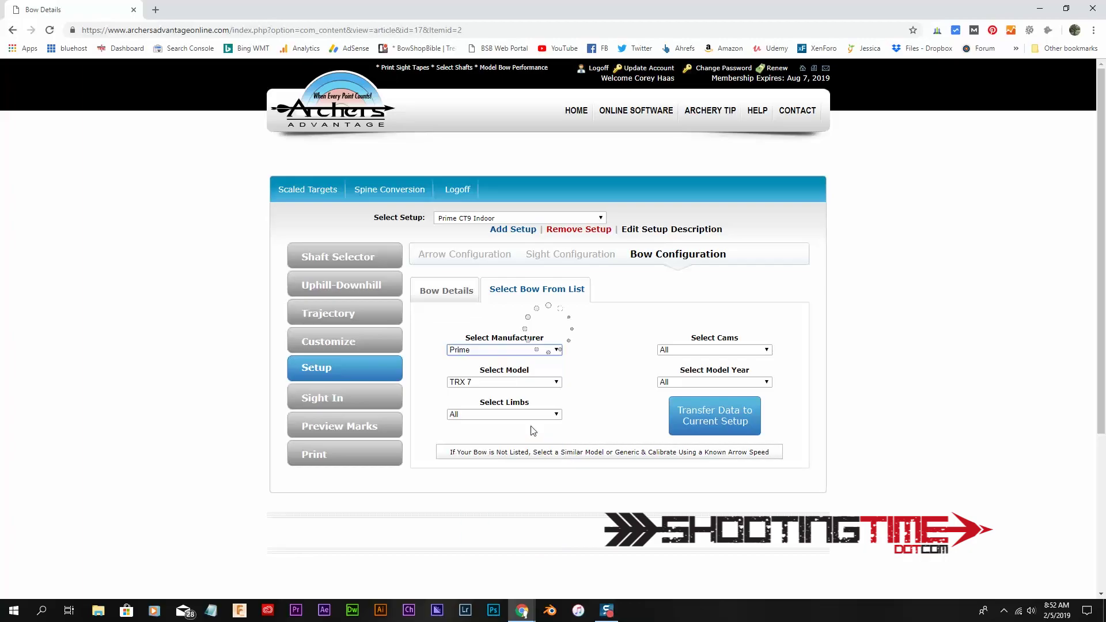
left_click(544, 382)
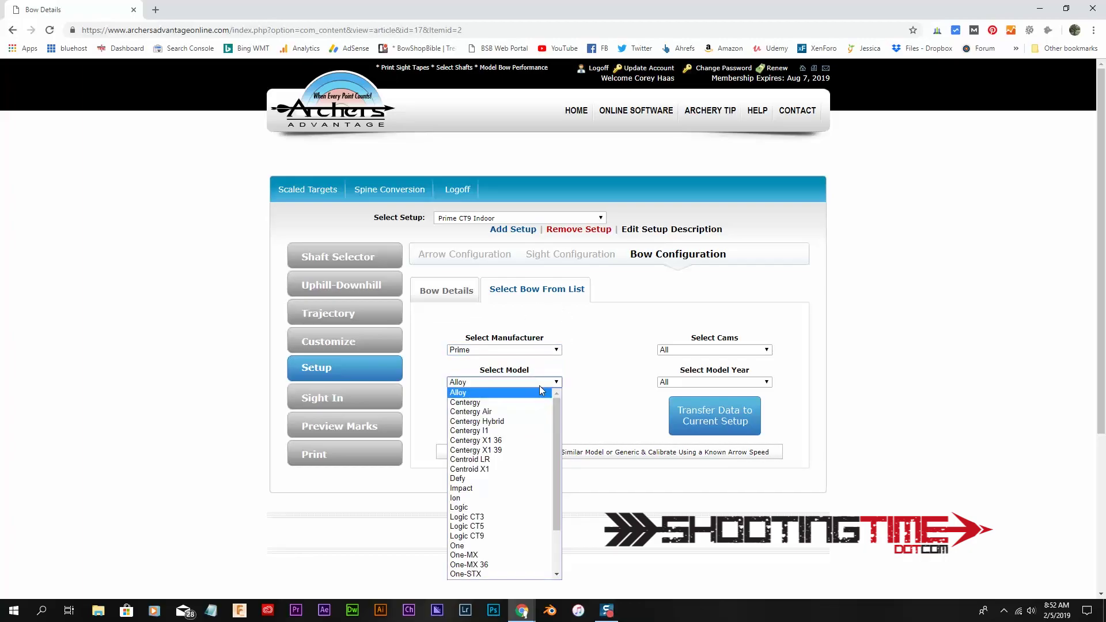
left_click(516, 536)
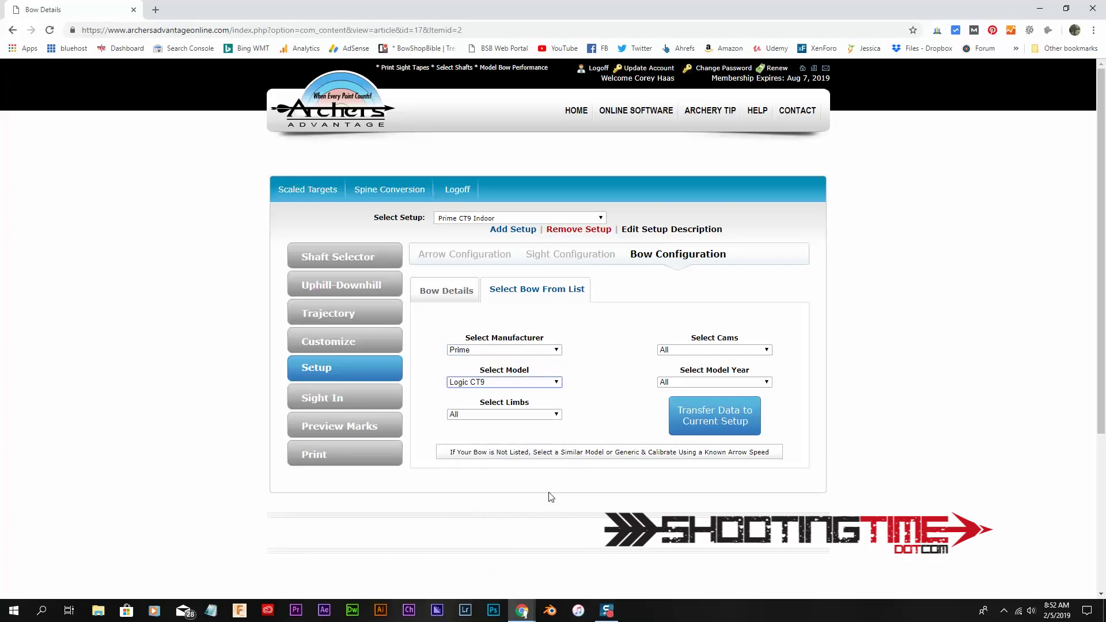
left_click(721, 416)
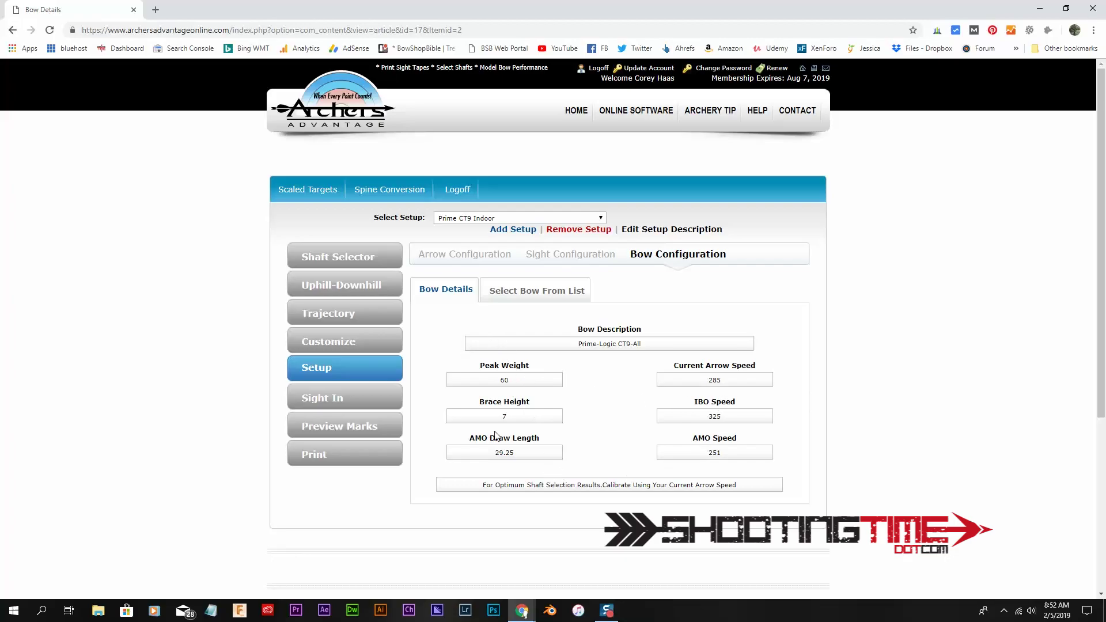
- Adjust the bow's AMO draw length by replacing the end of its decimals with 0
left_click_drag(512, 452, 508, 452)
type("0")
left_click(623, 412)
- Set the arrow's shaft manufacturer to Carbon Express and its shaft model to TANK 27 in the arrow configuration
left_click(487, 260)
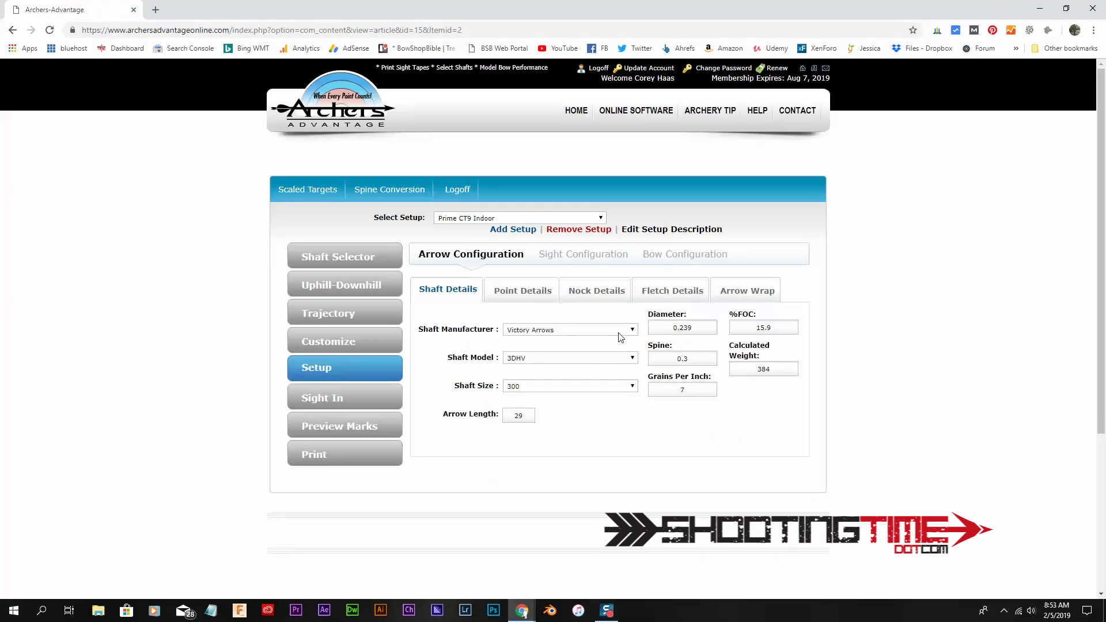
left_click(622, 335)
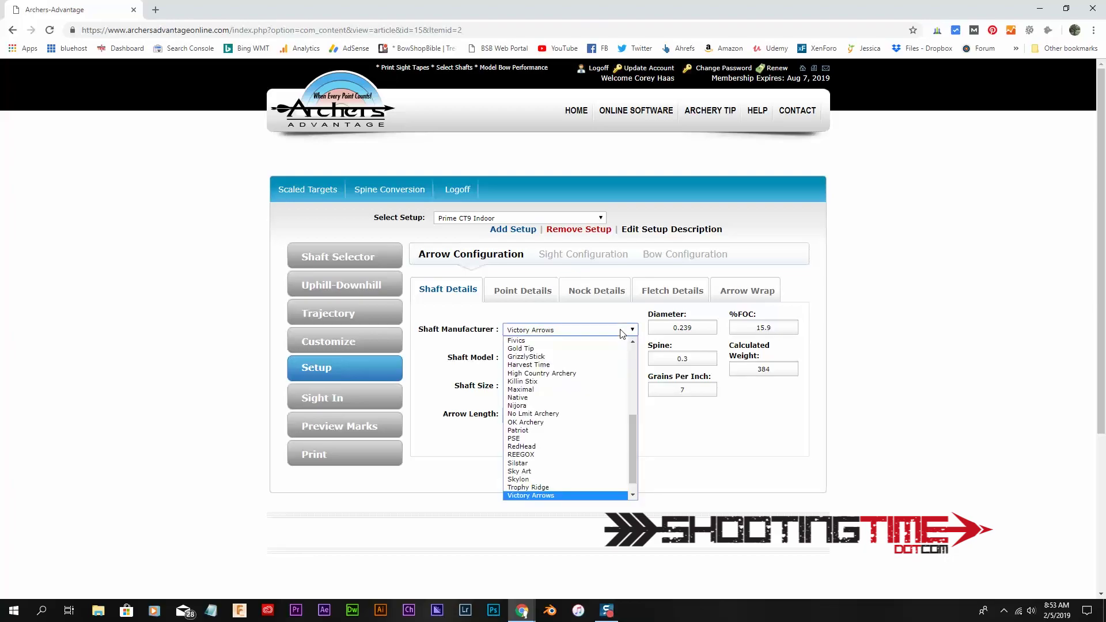
left_click_drag(633, 450, 638, 340)
left_click(587, 423)
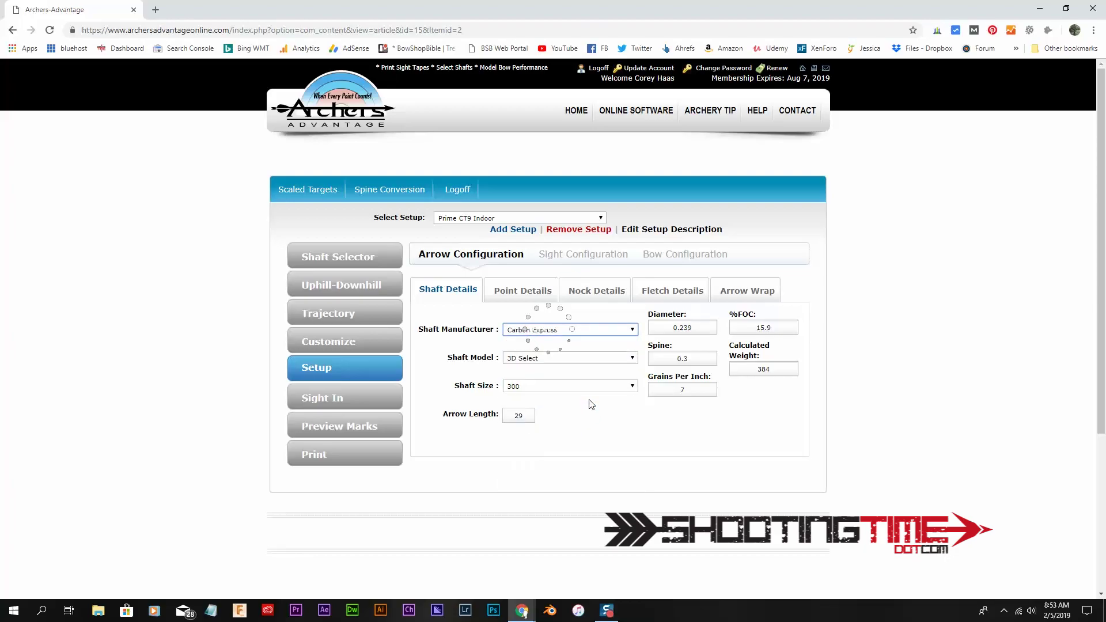
left_click(602, 358)
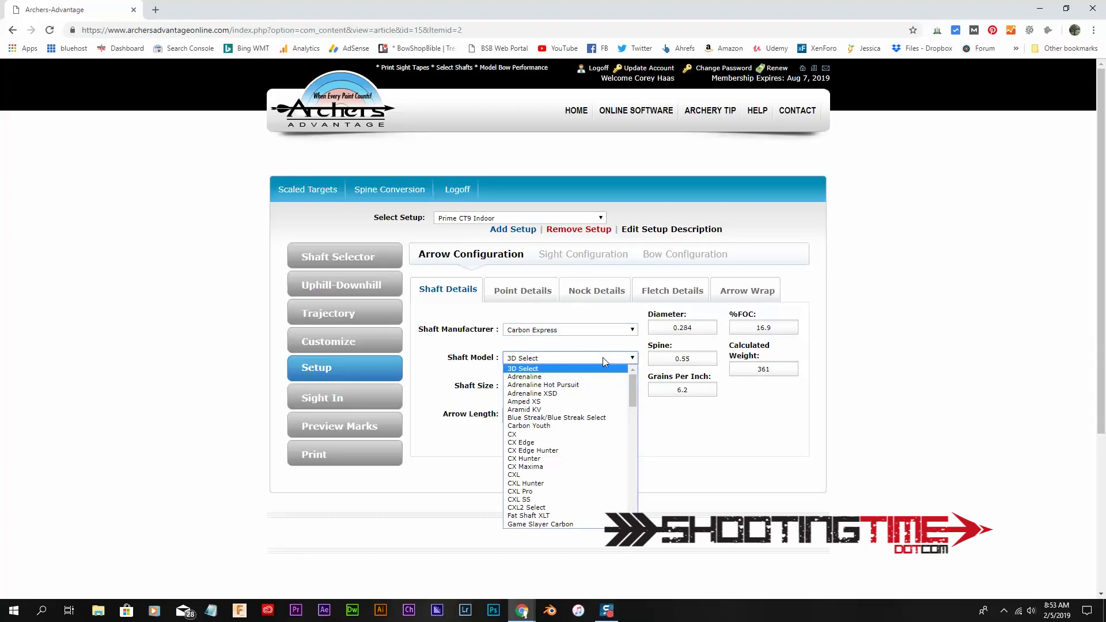
left_click_drag(631, 392, 639, 451)
scroll(593, 456, "down", 5)
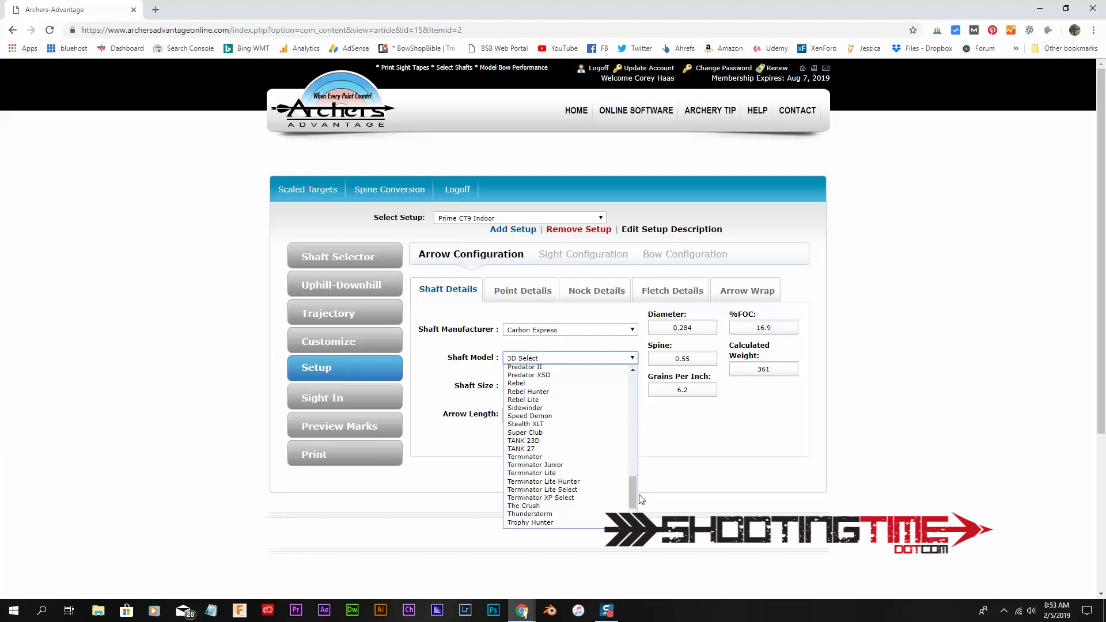
left_click(591, 449)
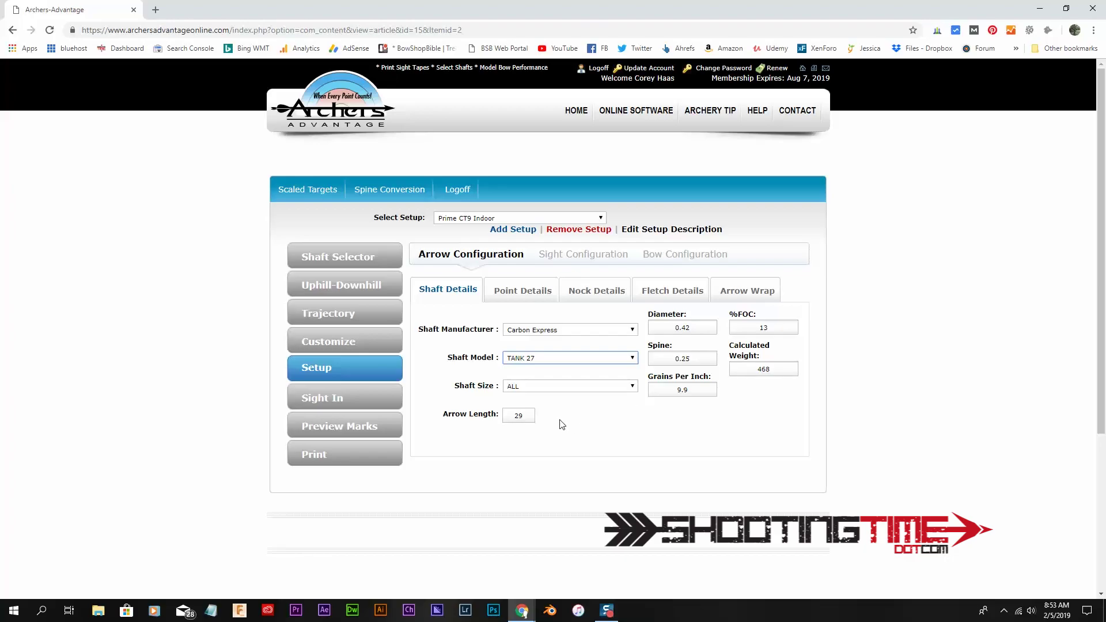
- Set the arrow length to 30 and the point weight to 205, and check the nock and shaft details
left_click(529, 418)
type("30")
left_click(531, 293)
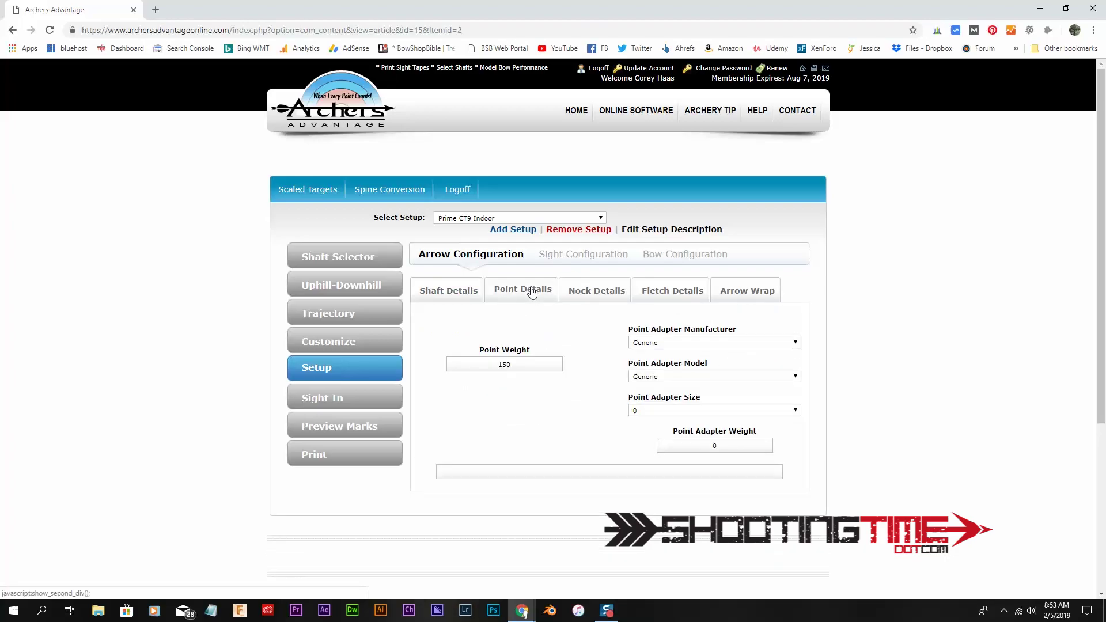
double_click(467, 361)
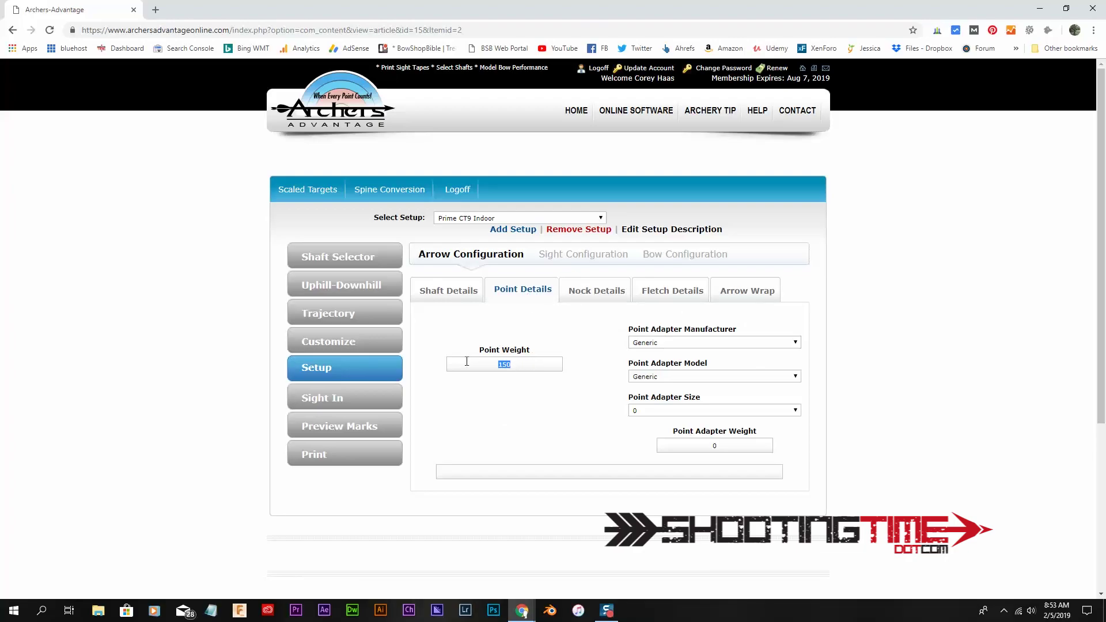
type("205")
left_click(472, 394)
left_click(606, 294)
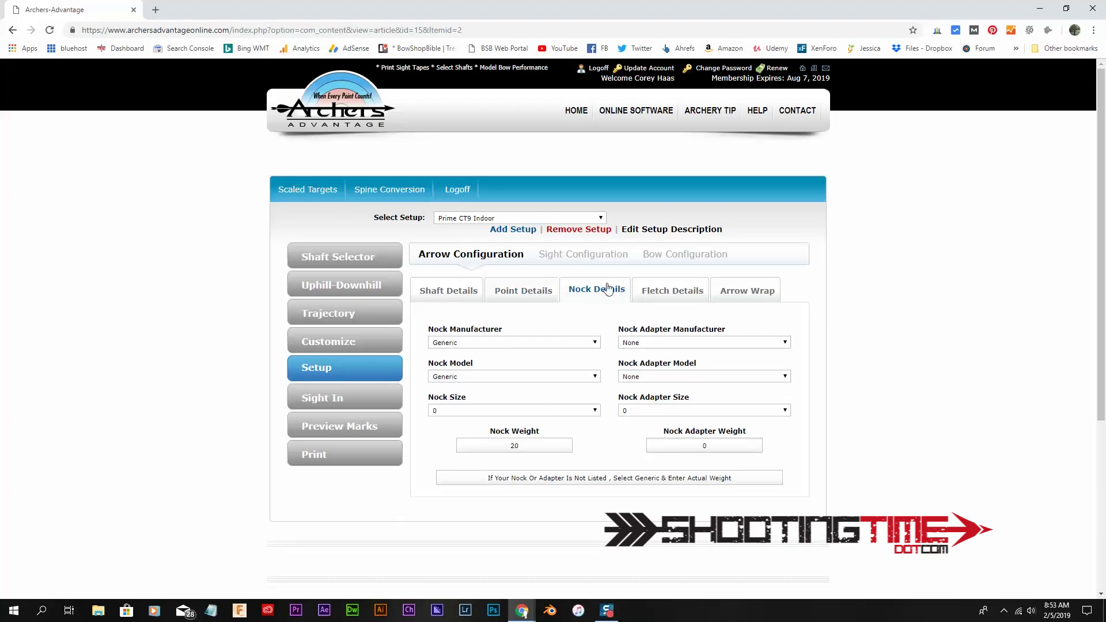
left_click(461, 297)
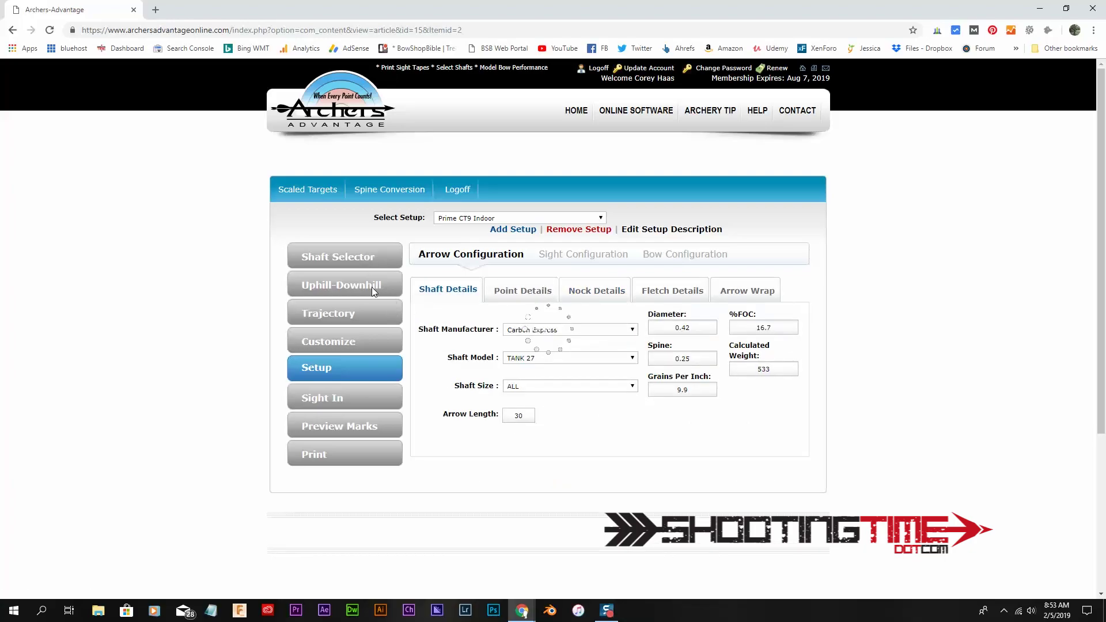
- Test a shaft length of 31 for the TANK 27 in the Shaft Selector
left_click(355, 259)
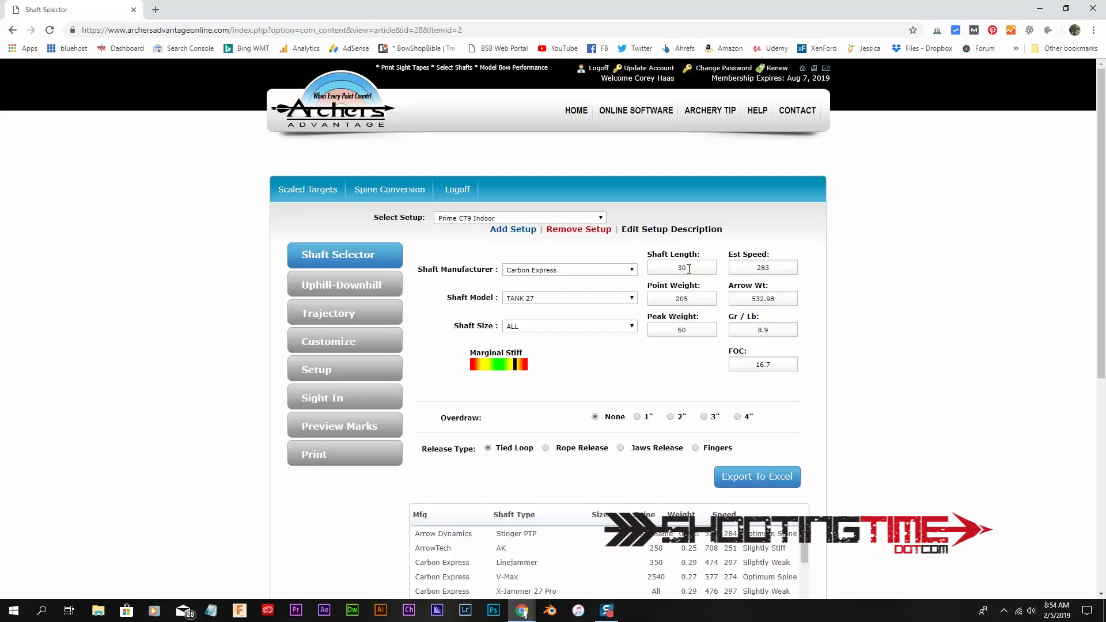
left_click_drag(686, 268, 683, 269)
left_click(677, 370)
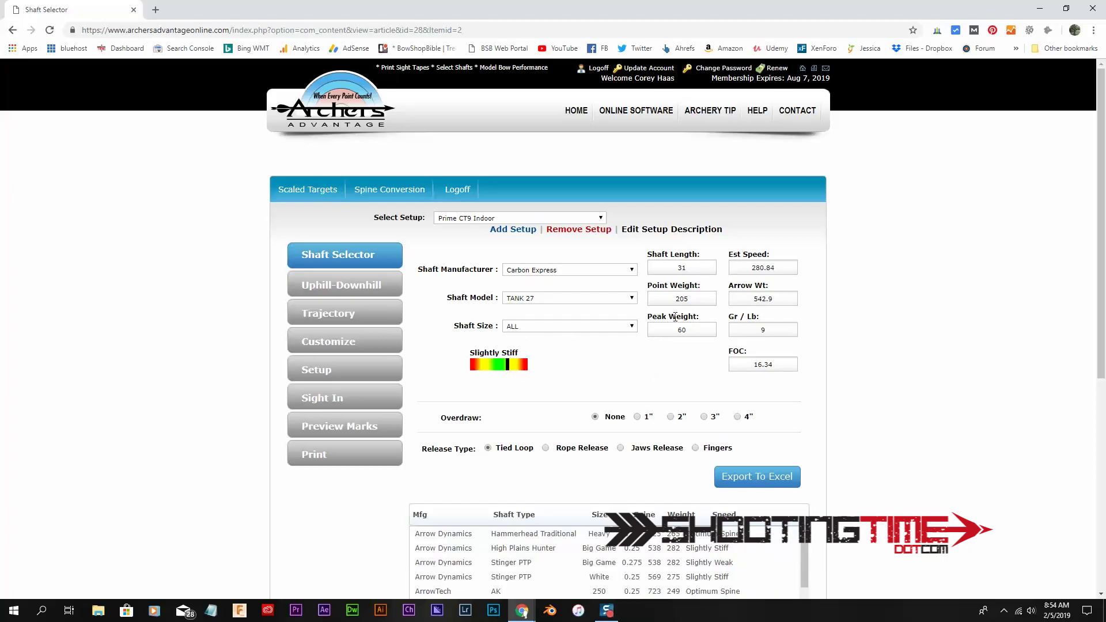
- Test point weights of 215 and 225 to compare their effect on the spine match
left_click_drag(691, 301, 682, 299)
type("15")
left_click(645, 366)
left_click_drag(690, 300, 684, 302)
type("25")
left_click(670, 368)
- Test a shaft length of 32 in the Shaft Selector, with the point weight returned to 205
left_click_drag(685, 265, 681, 265)
type("2")
left_click(622, 364)
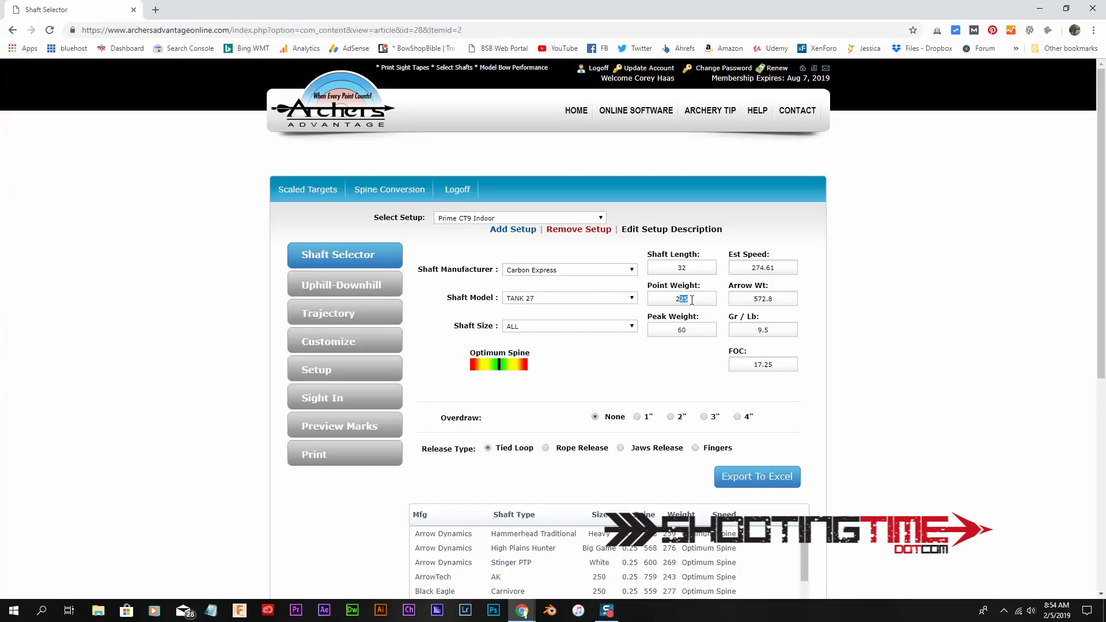
type("05")
left_click(621, 382)
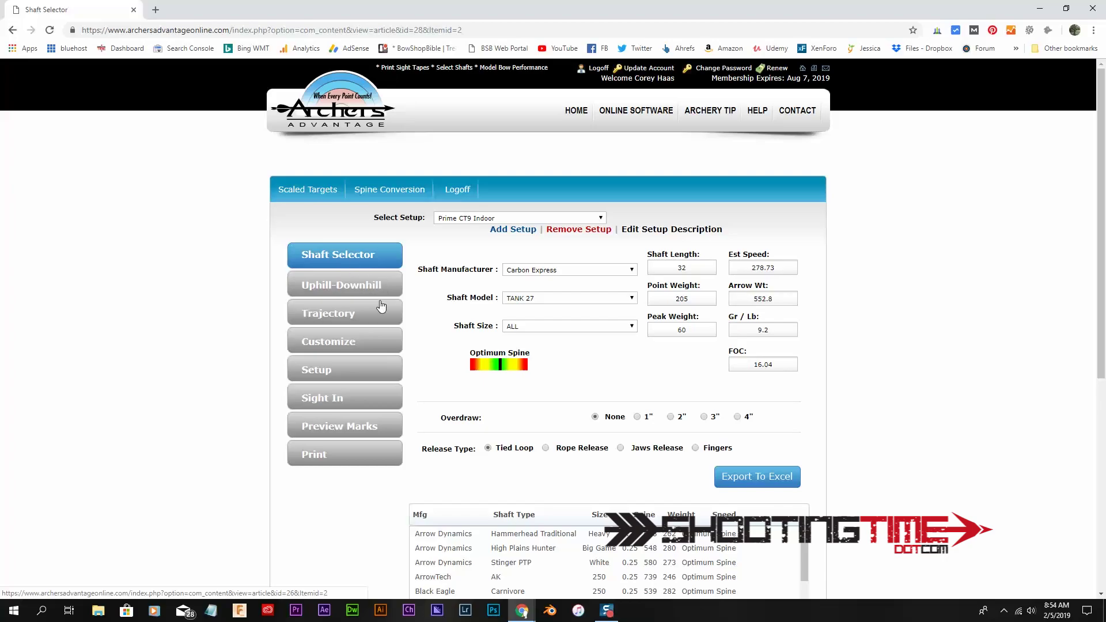
- Set the sight type to Boss Hogg in the setup's sight configuration
left_click(357, 370)
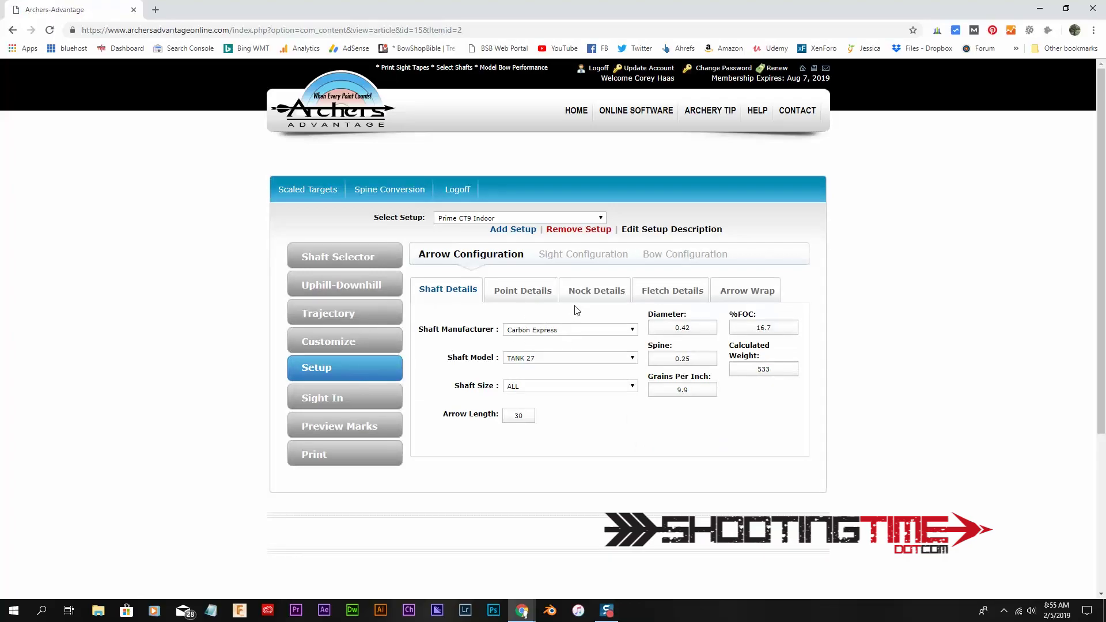
left_click(573, 259)
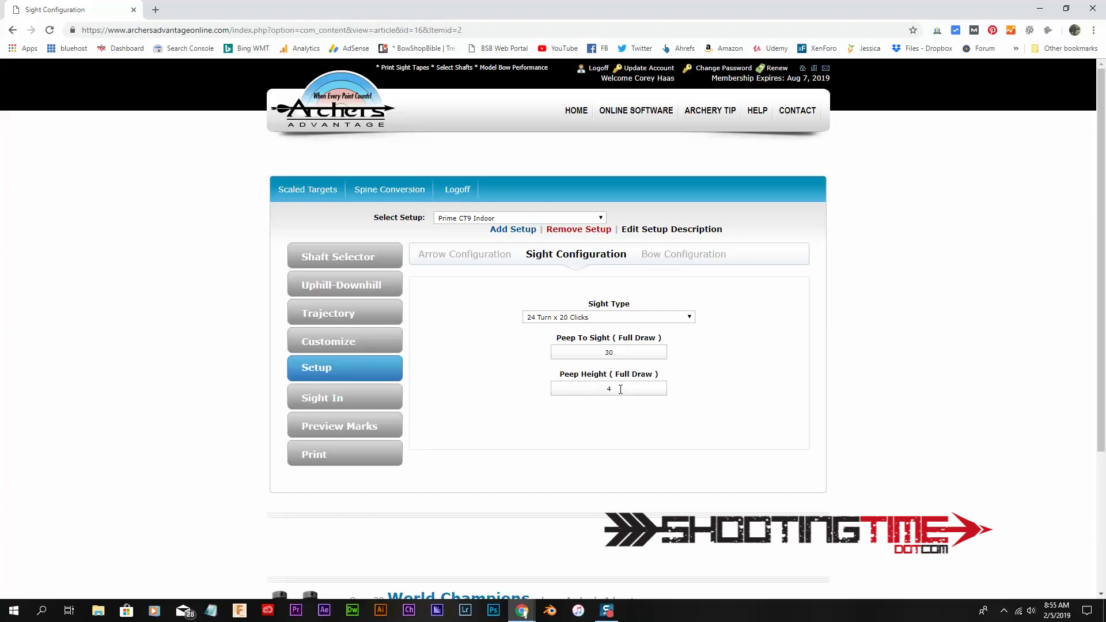
left_click(672, 319)
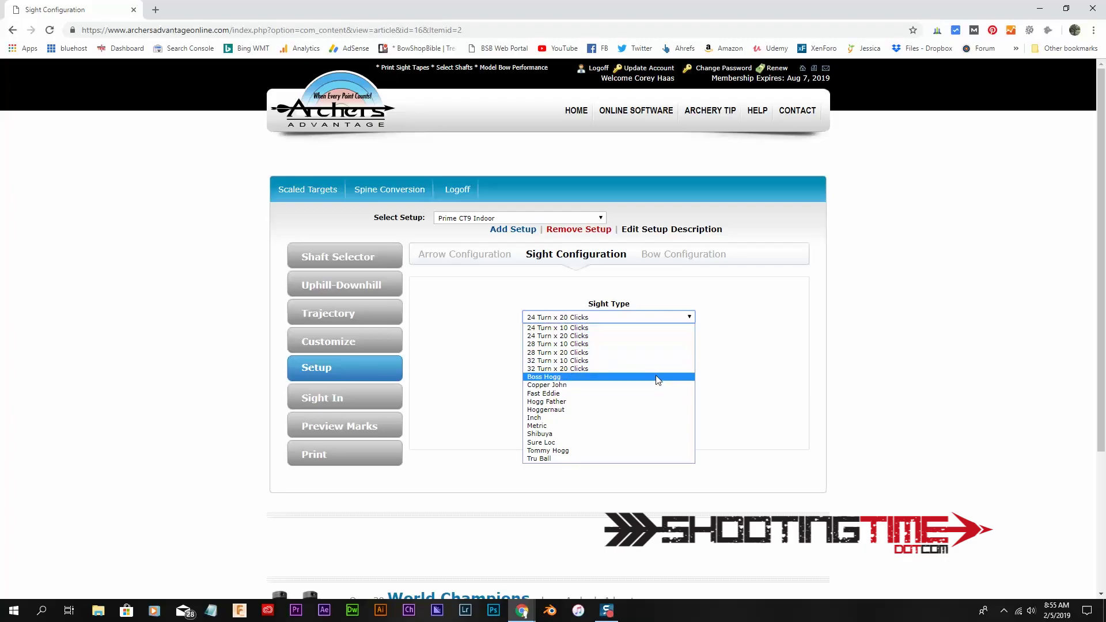
left_click(658, 378)
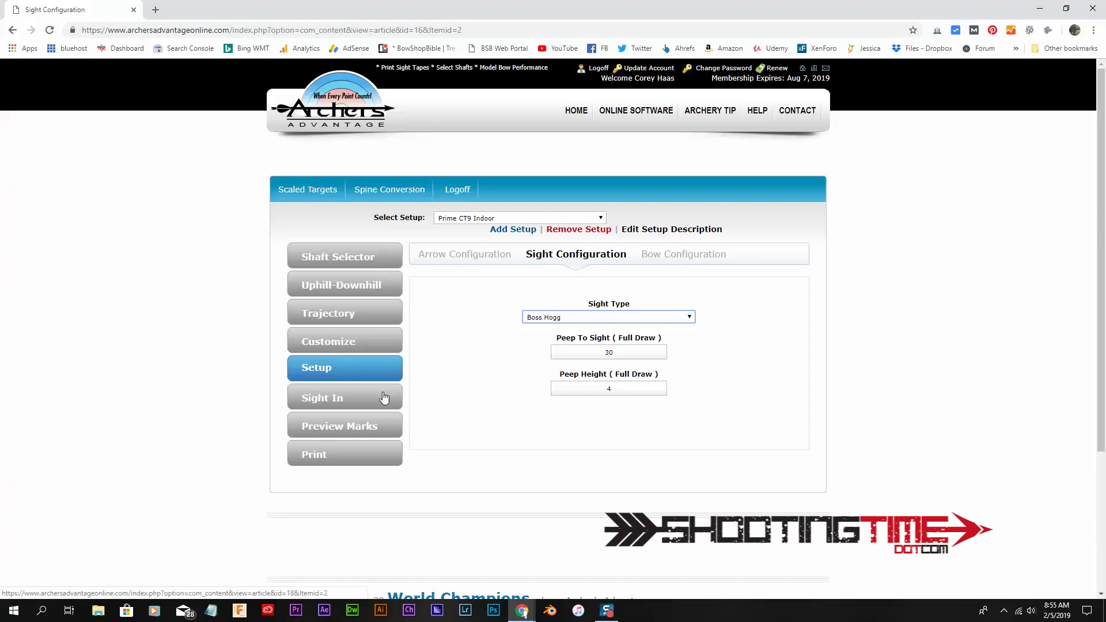
- Enter 80 as Range 2 in the sight-in data and calculate the arrow speed
left_click(347, 403)
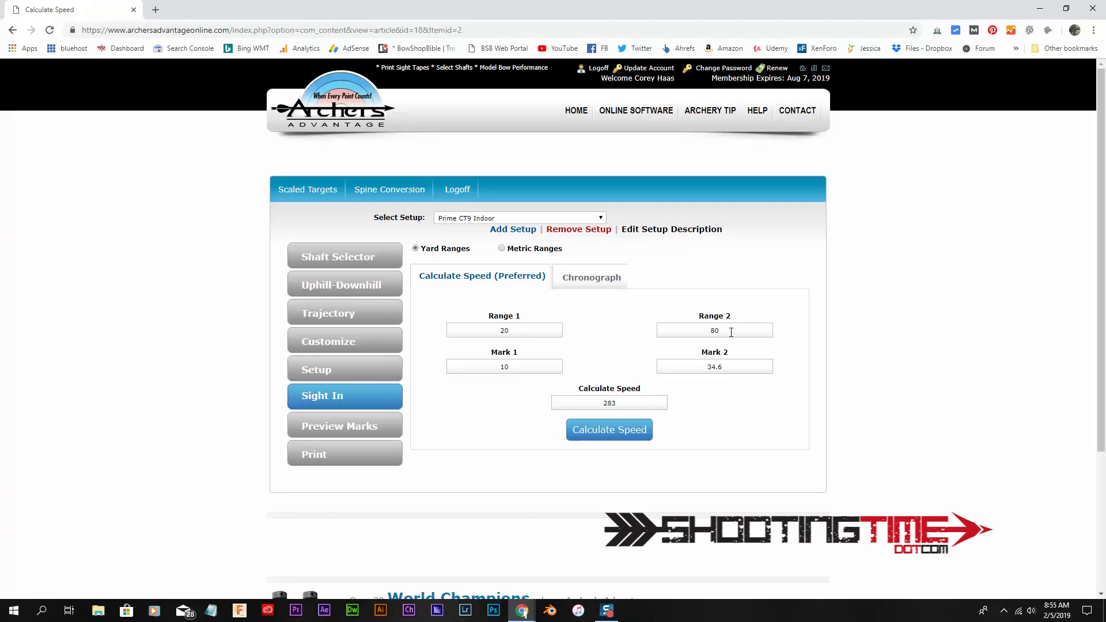
left_click_drag(732, 332, 687, 329)
type("60")
left_click_drag(727, 330, 698, 330)
type("80")
left_click(642, 433)
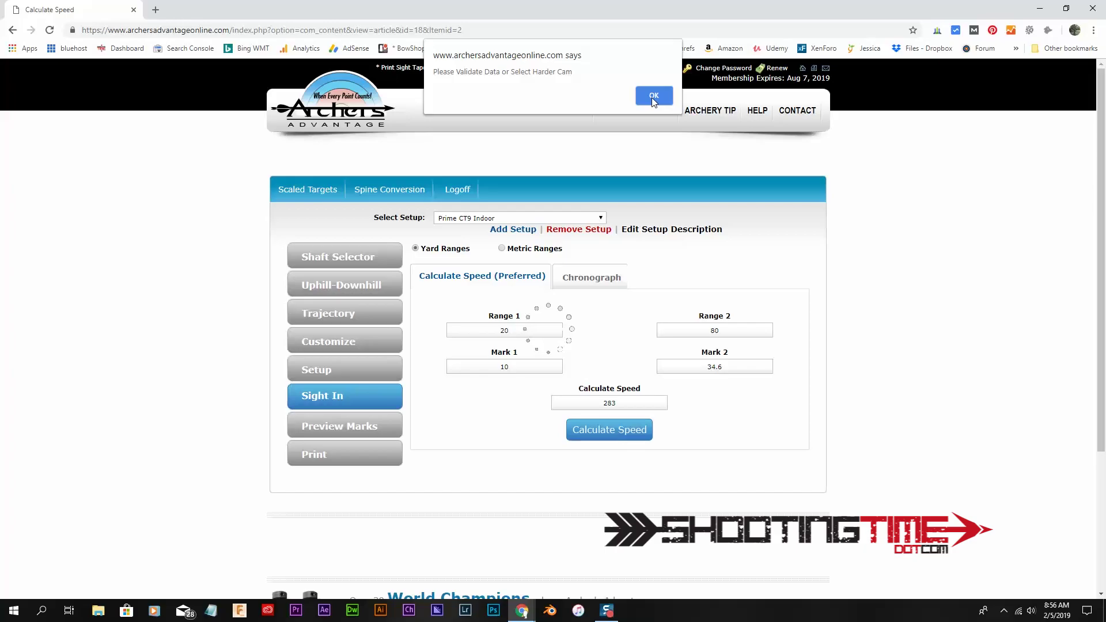
left_click(652, 98)
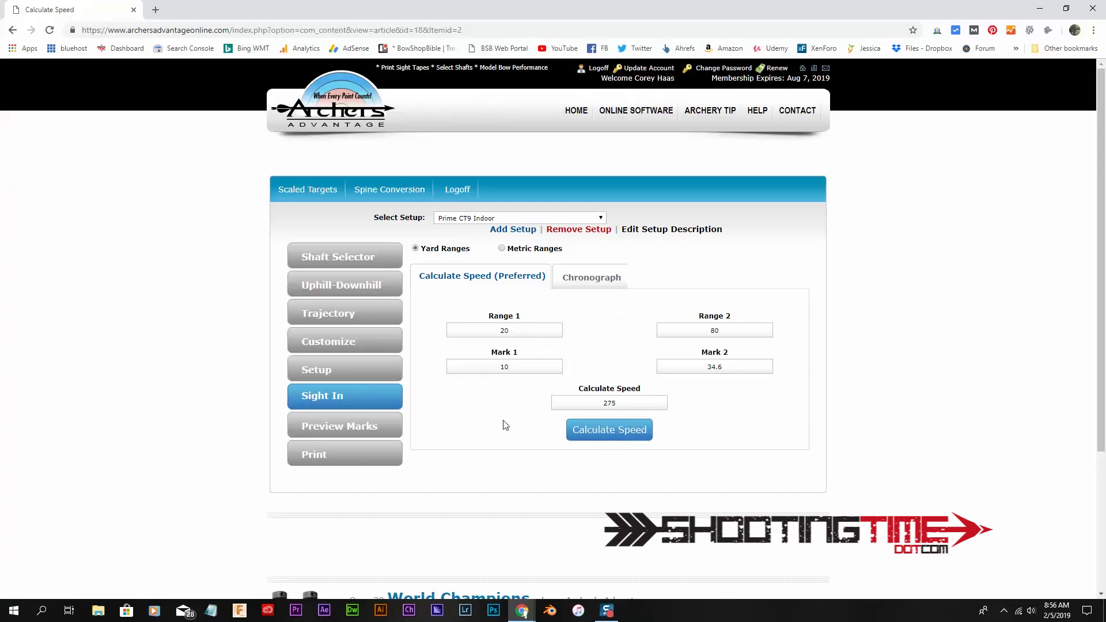
- Preview the sight marks and generate the printable sight tapes in yard ranges, closing the first output tab and retrying
left_click(362, 428)
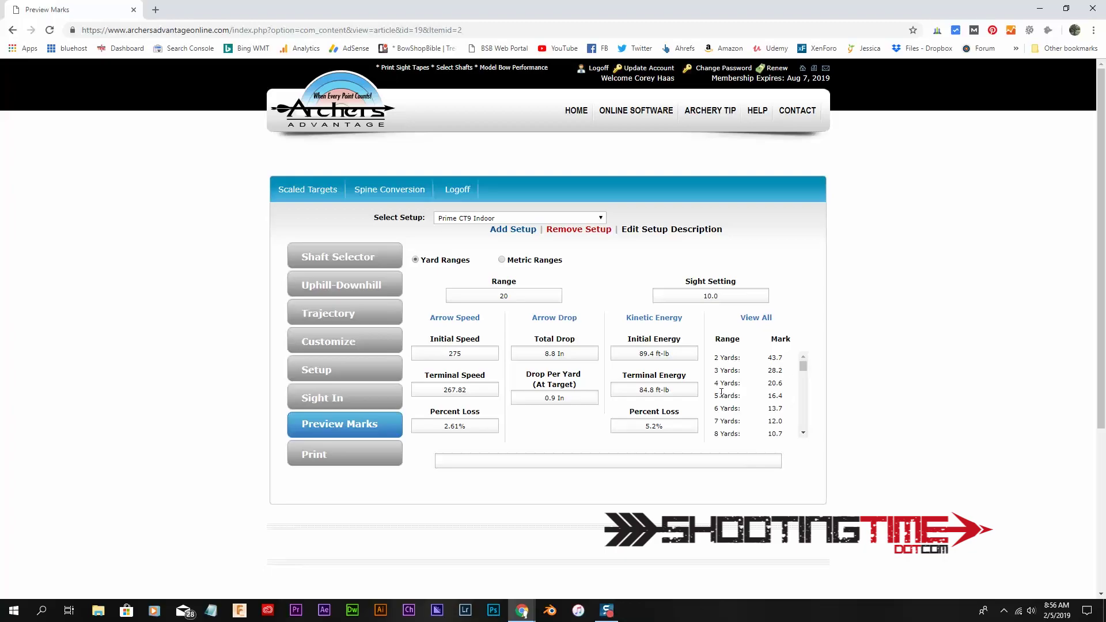
left_click(362, 457)
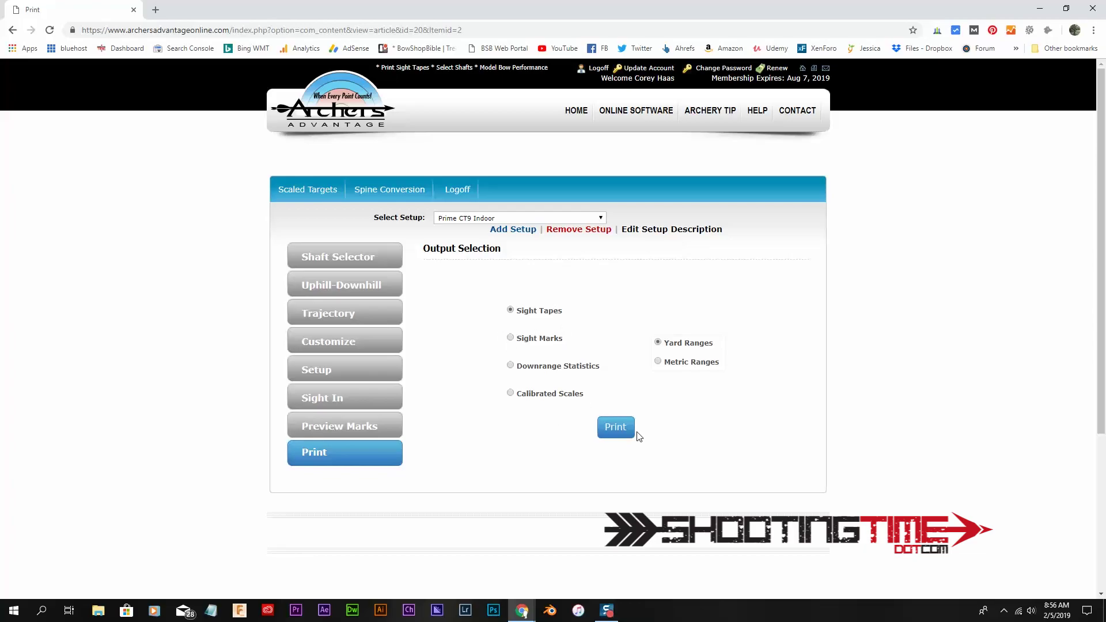
left_click(620, 435)
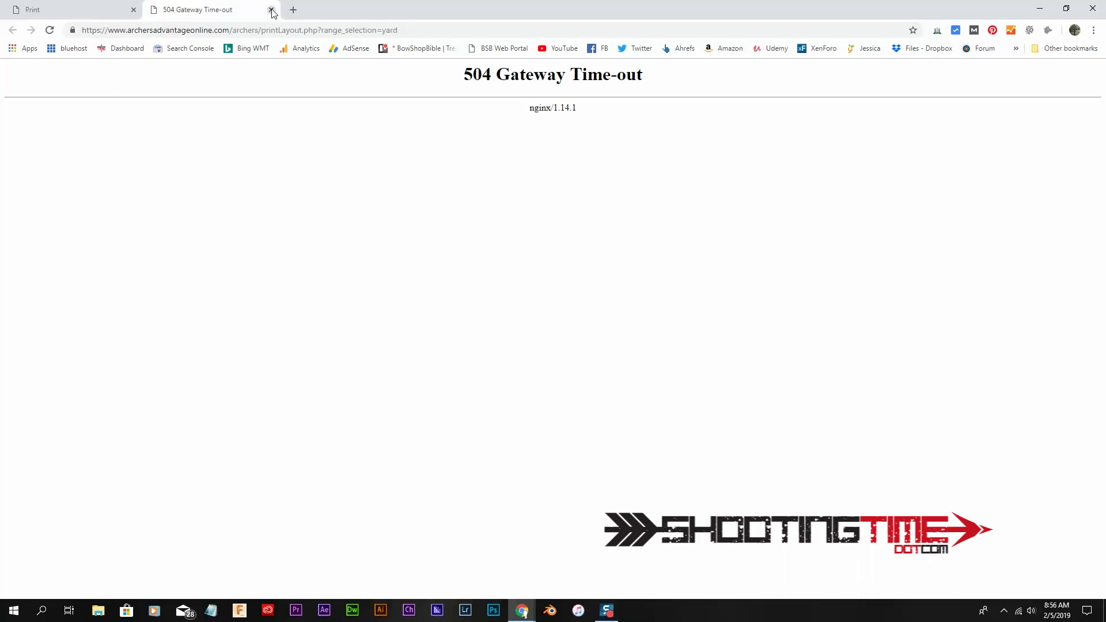
left_click(272, 10)
left_click(629, 431)
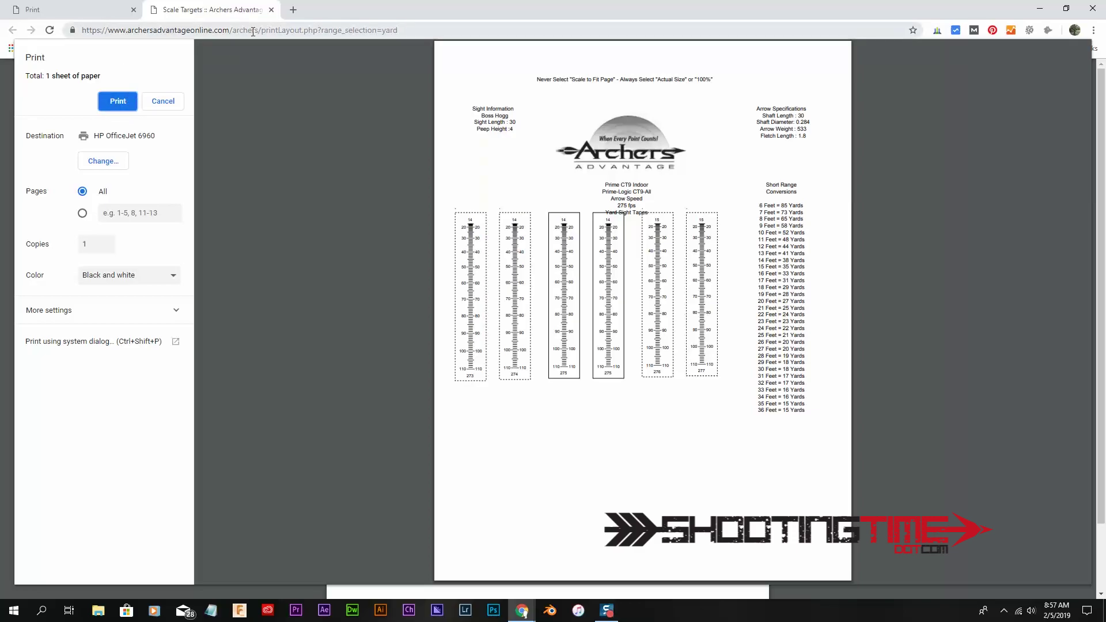
- Close the sight tape output and choose the NFAA 5-Spot face in the scaled targets tool
left_click(271, 10)
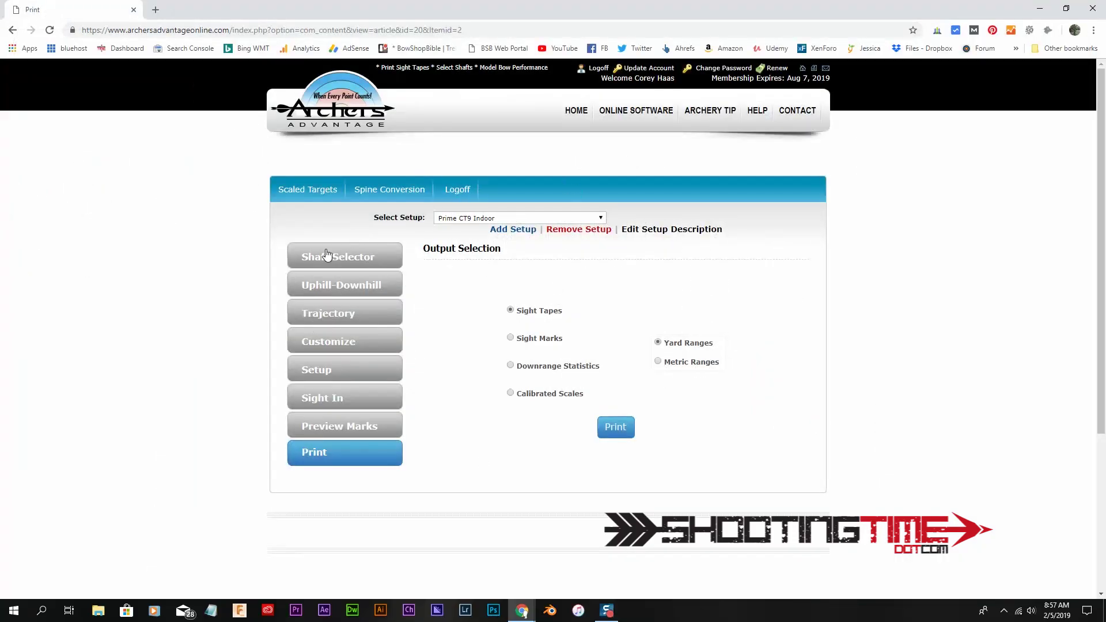
left_click(301, 192)
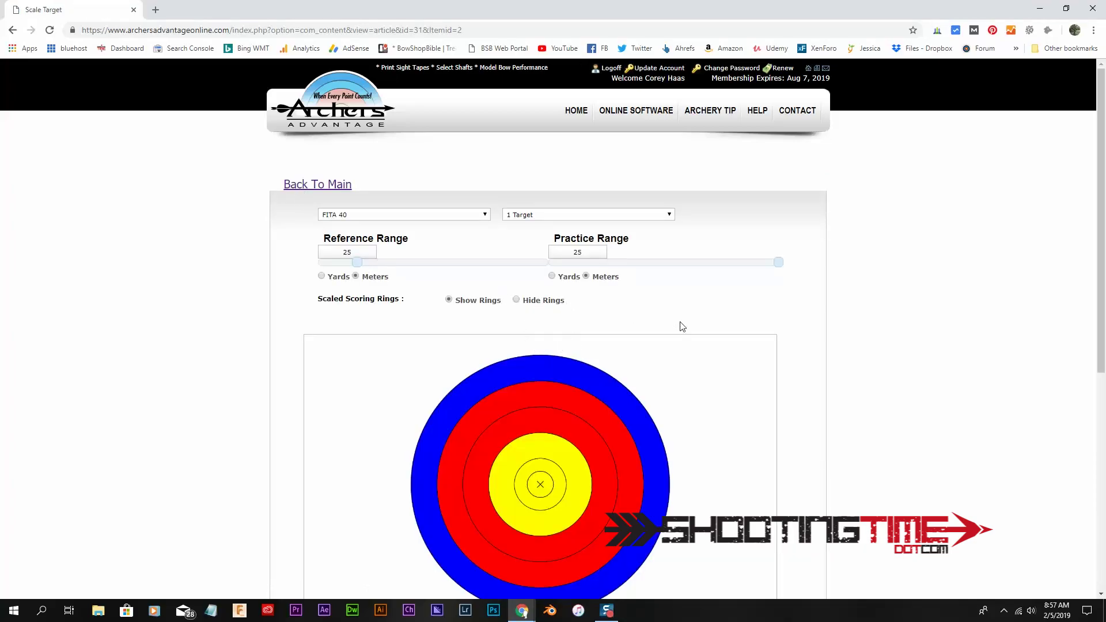
scroll(713, 331, "down", 1)
scroll(713, 331, "down", 1)
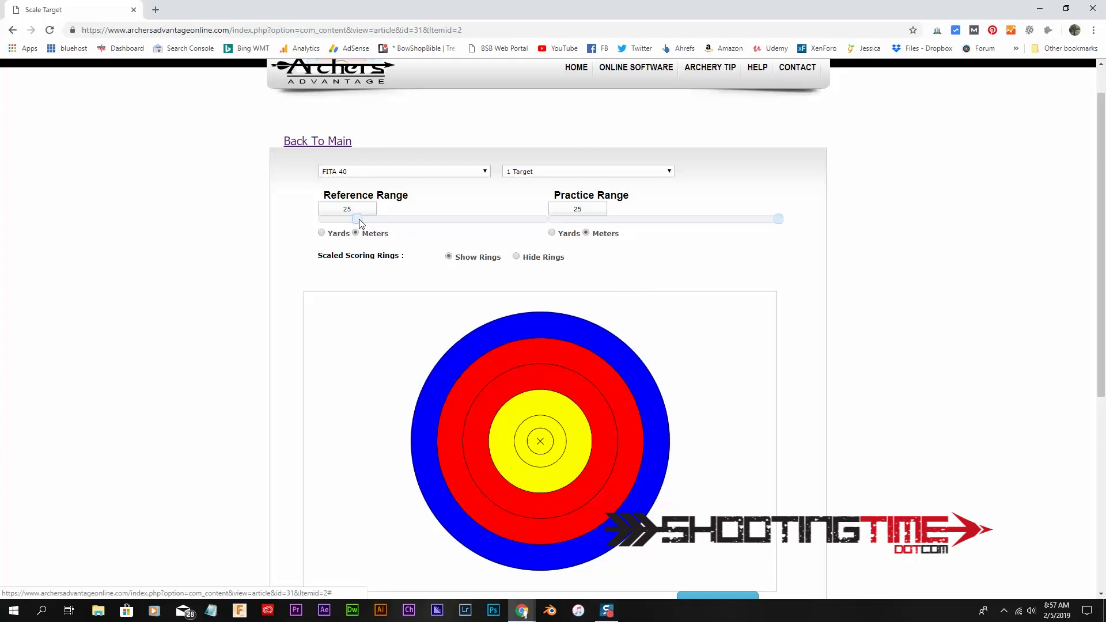
left_click(482, 173)
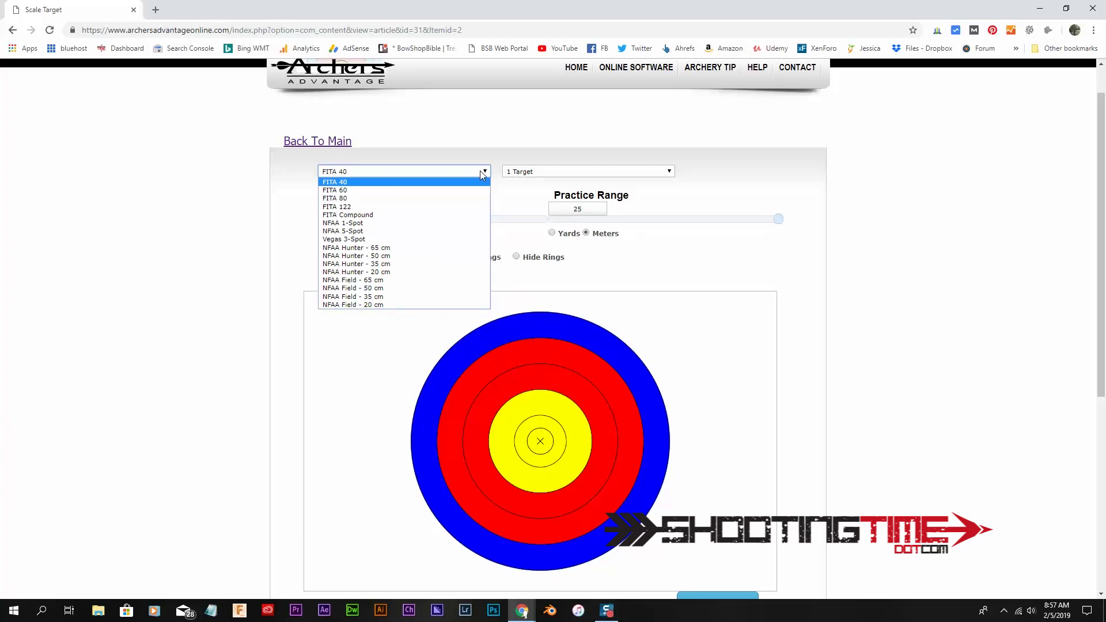
left_click(466, 232)
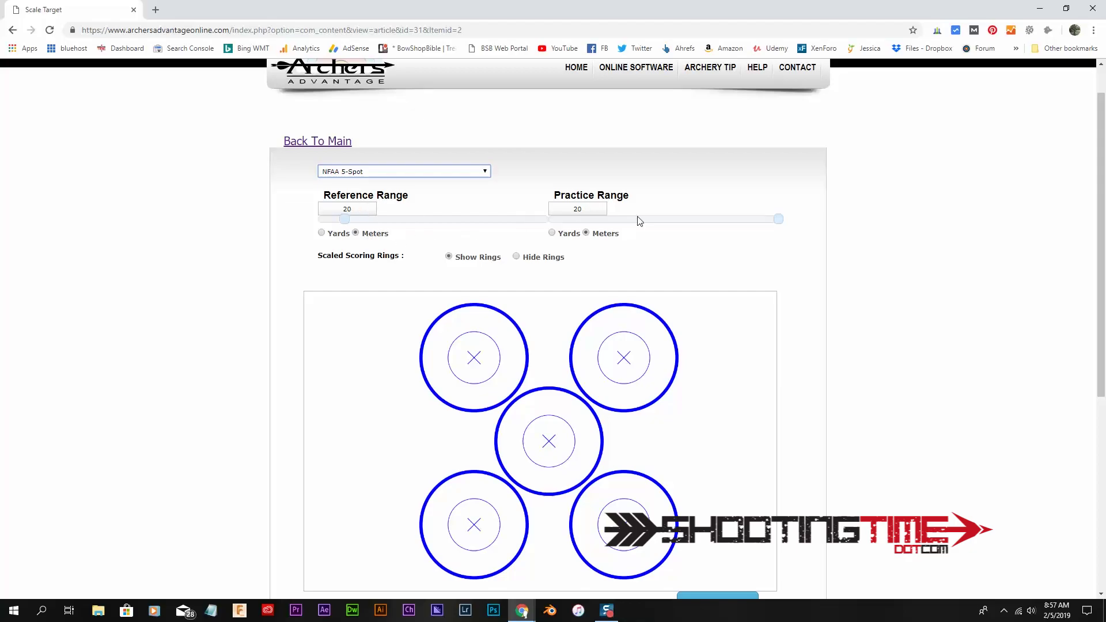
- Switch the scaled target's reference and practice ranges to yards and set the practice range to 10
left_click(552, 233)
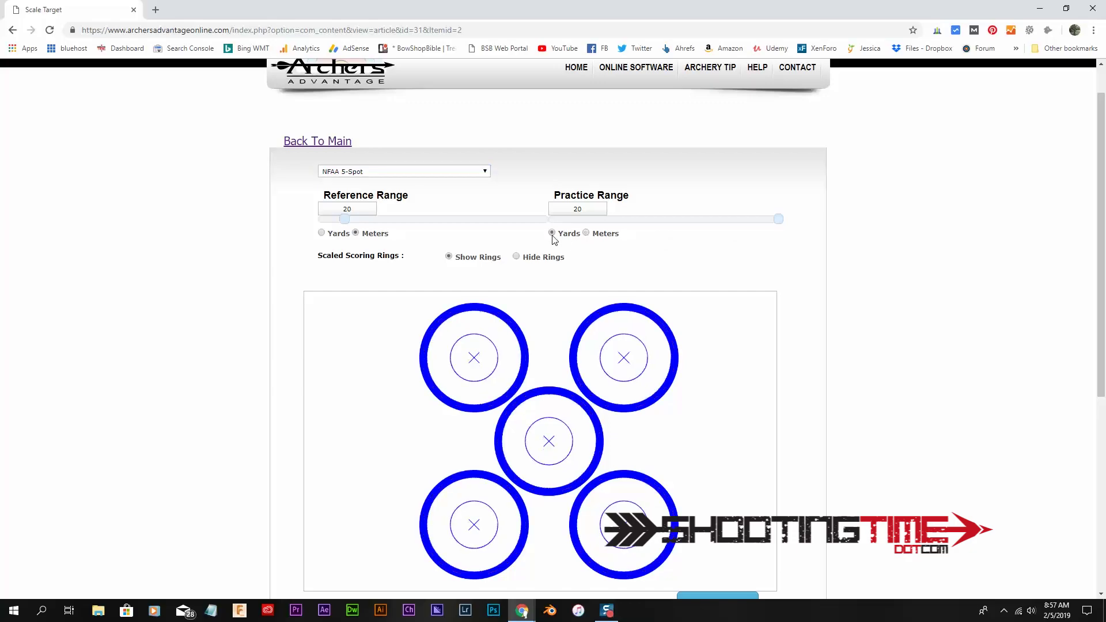
left_click(321, 233)
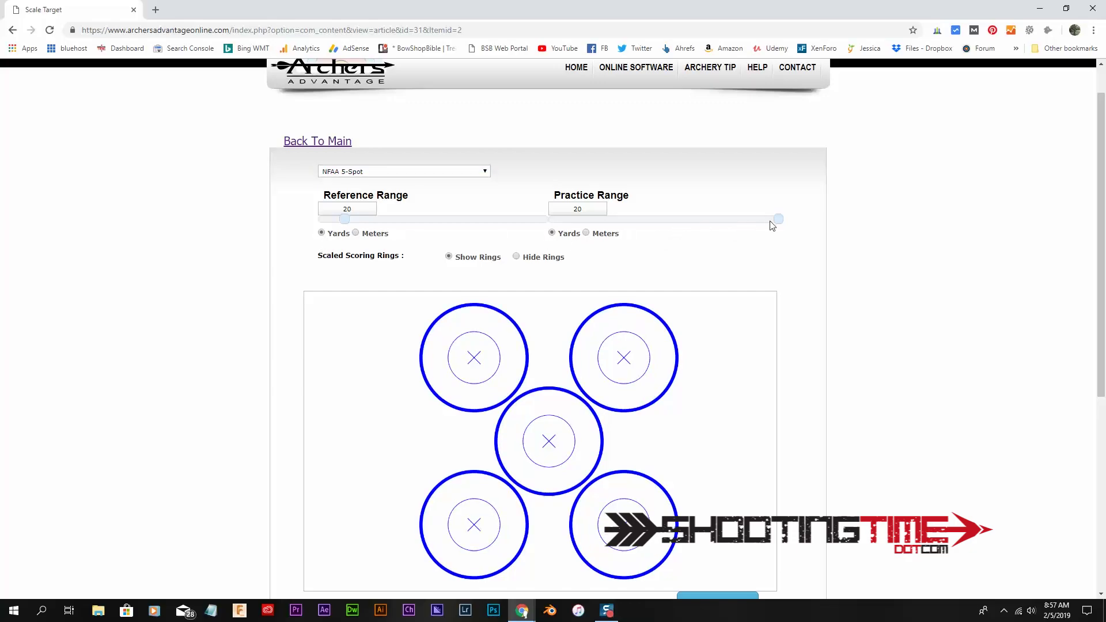
left_click_drag(779, 225, 644, 223)
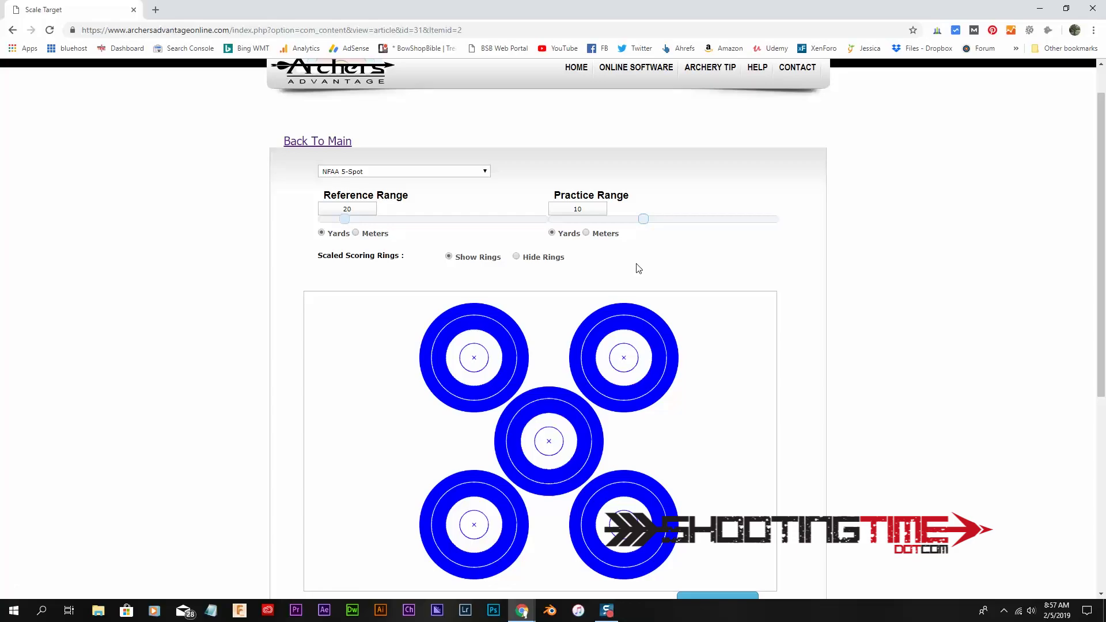
- Generate the printable NFAA 5-Spot target, check its print preview, and close the output without printing
scroll(639, 268, "down", 5)
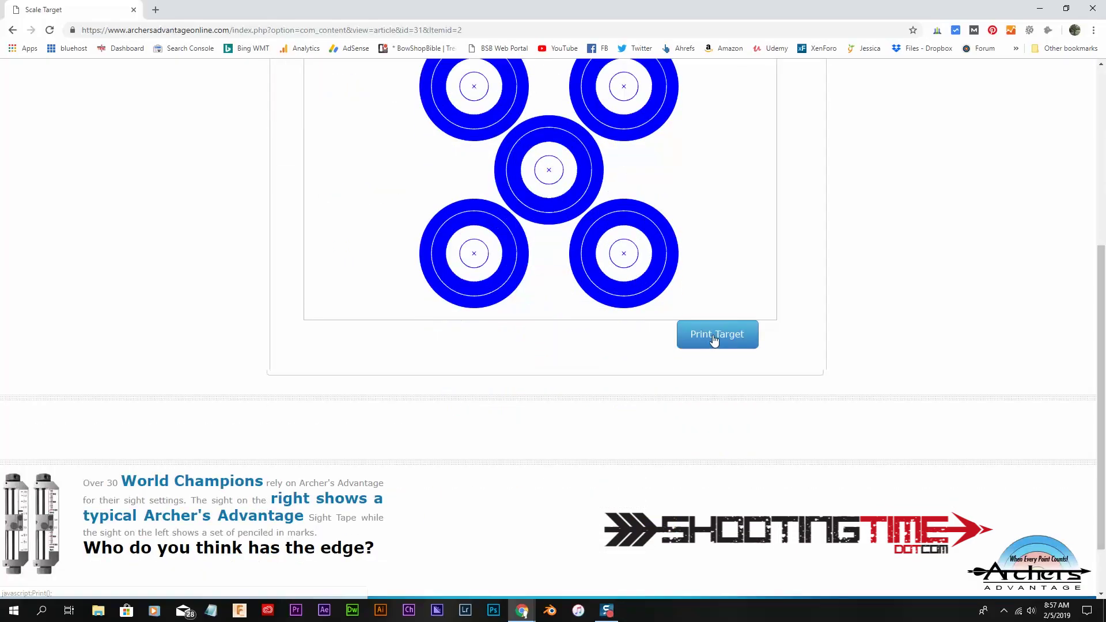
left_click(714, 339)
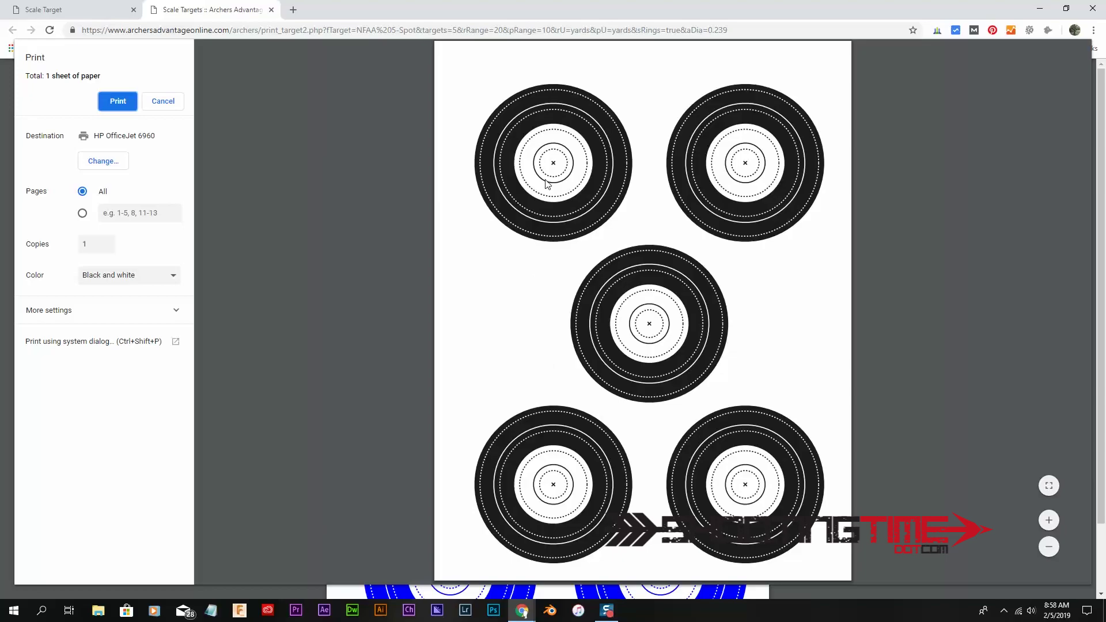
left_click(176, 107)
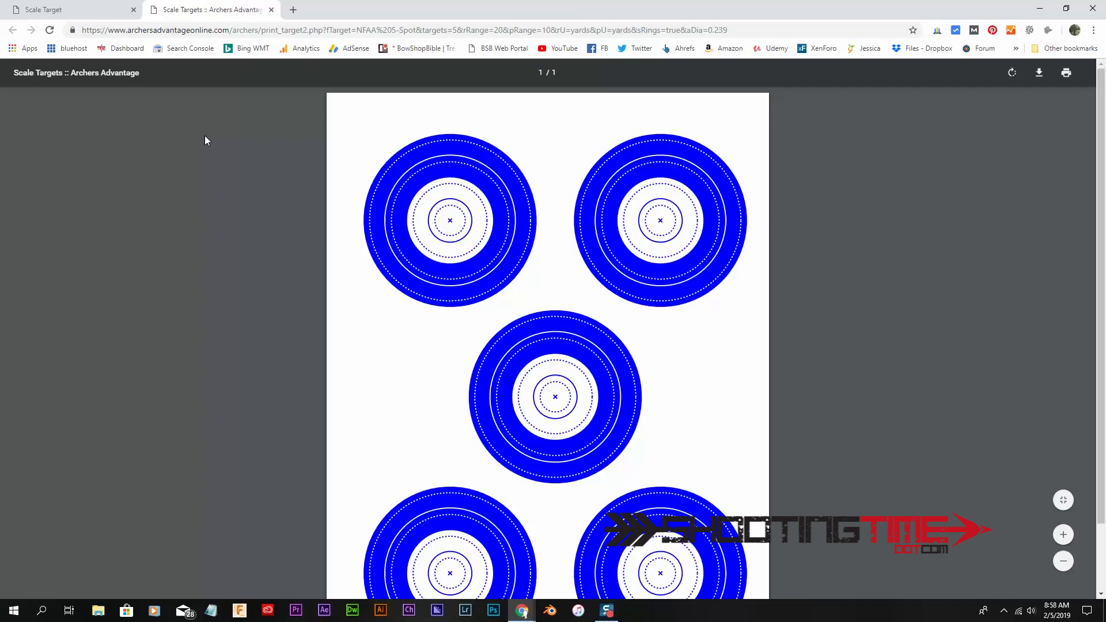
left_click(272, 10)
scroll(285, 340, "up", 5)
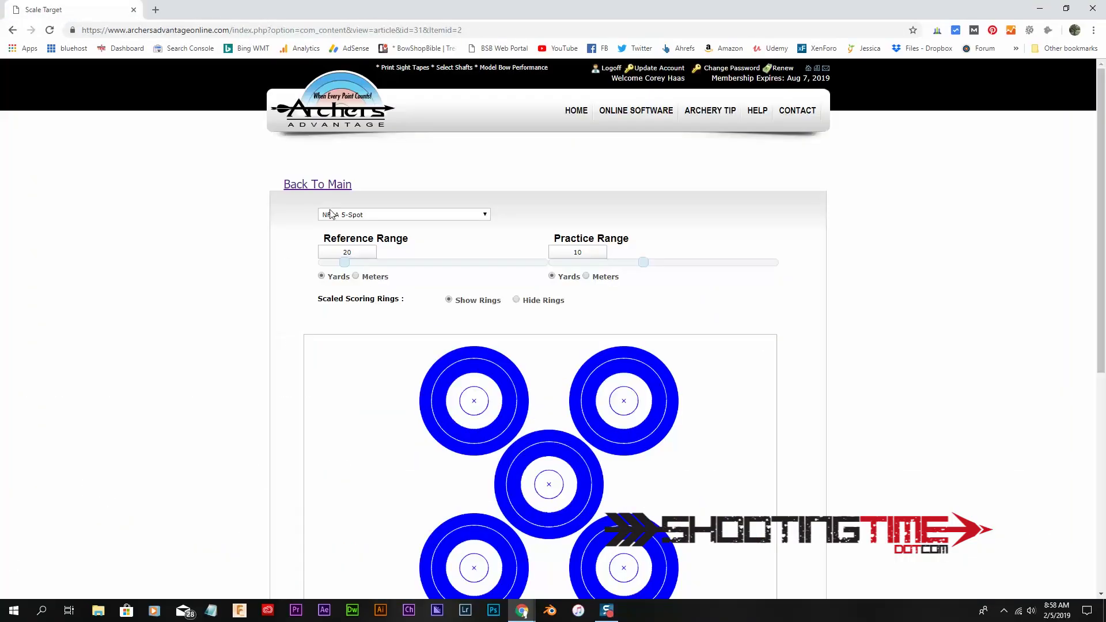
- Return to the online software and redraw the uphill-downhill graph with a target angle of 15
left_click(632, 114)
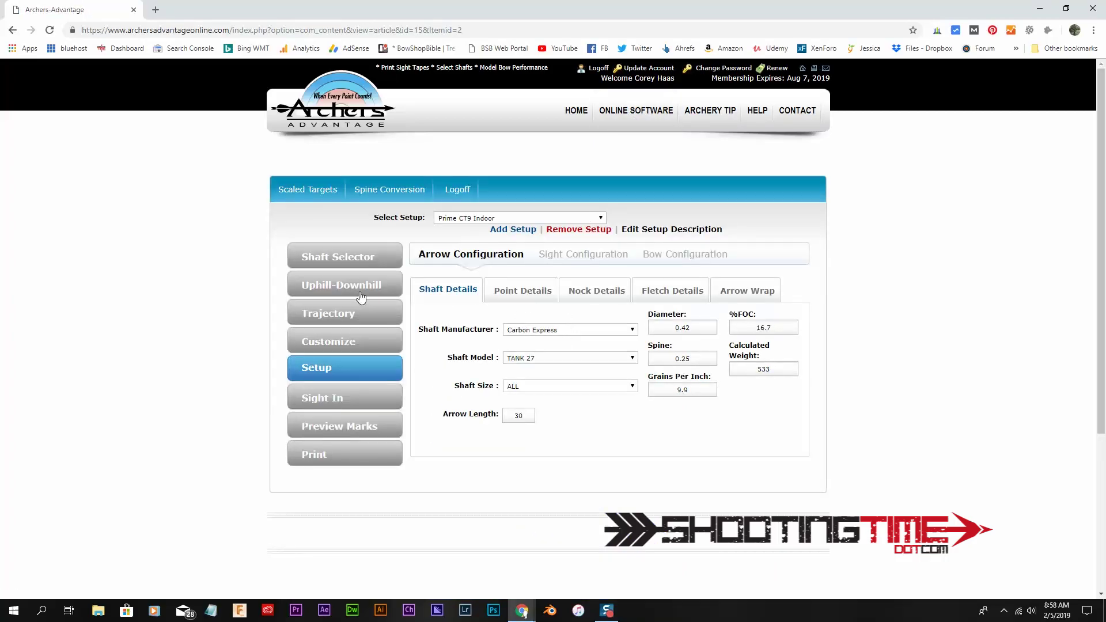
left_click(348, 283)
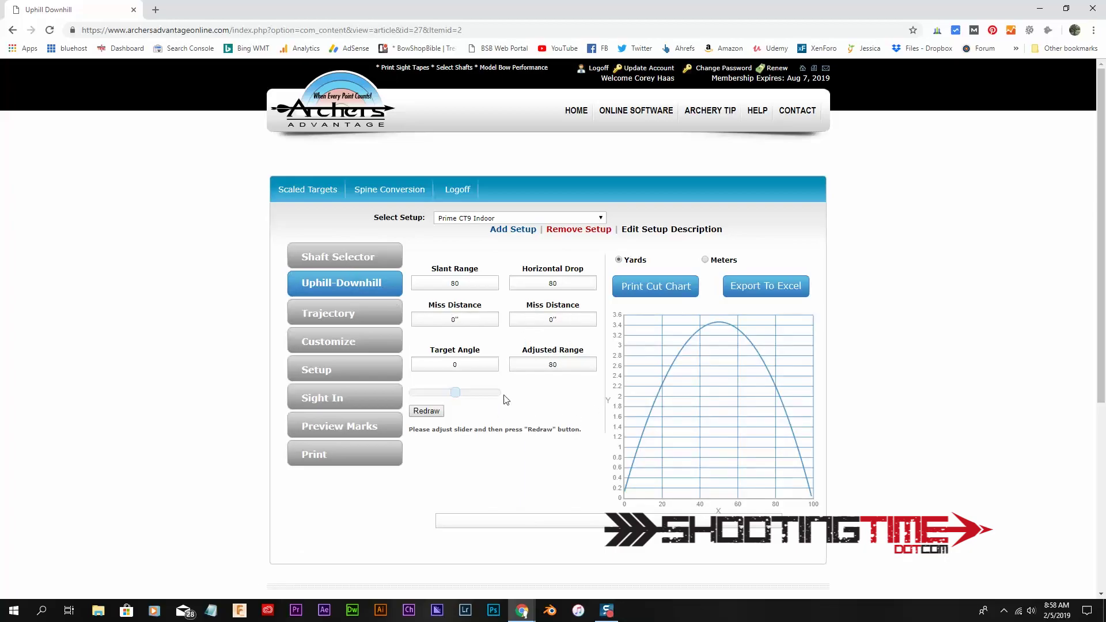
double_click(457, 367)
left_click_drag(456, 397, 465, 397)
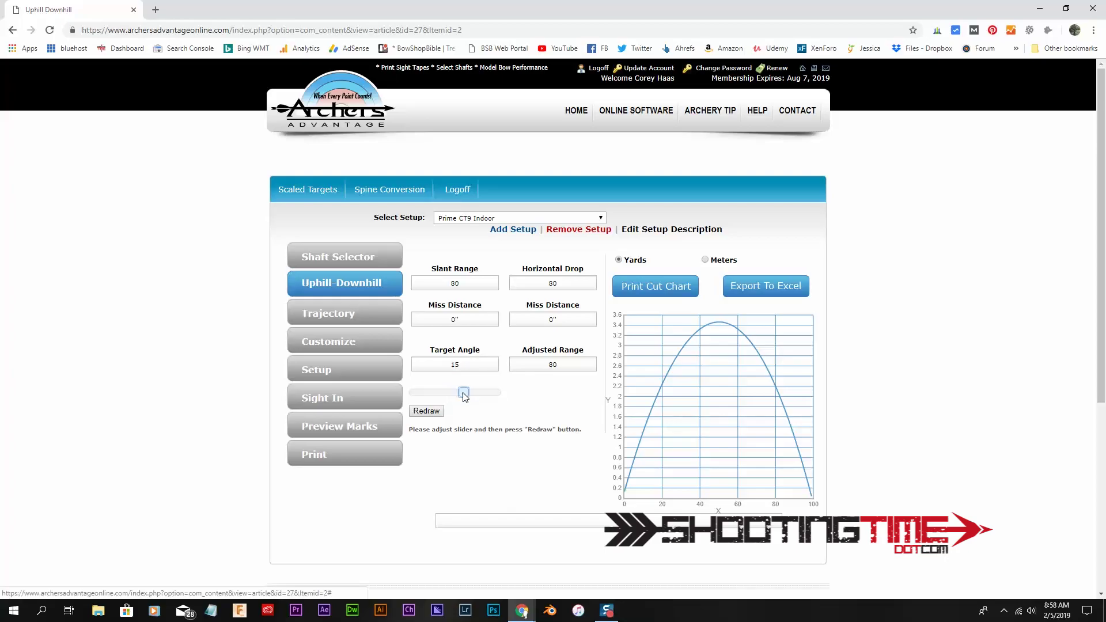
left_click(432, 413)
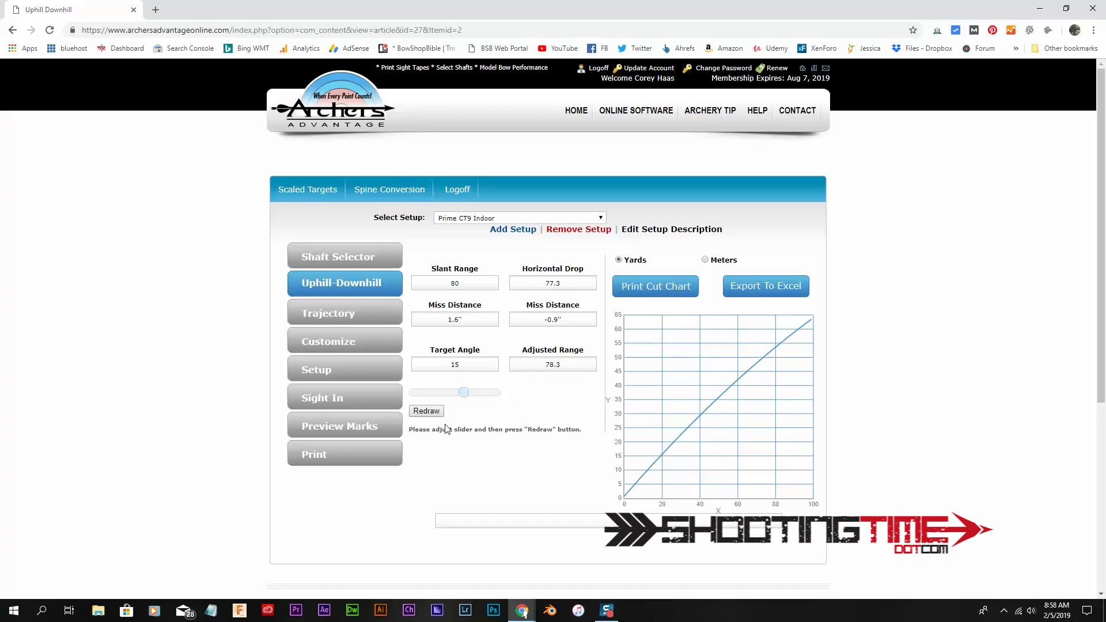
- Set the target type to NFAA Field-Hunter in the trajectory calculator
left_click(357, 317)
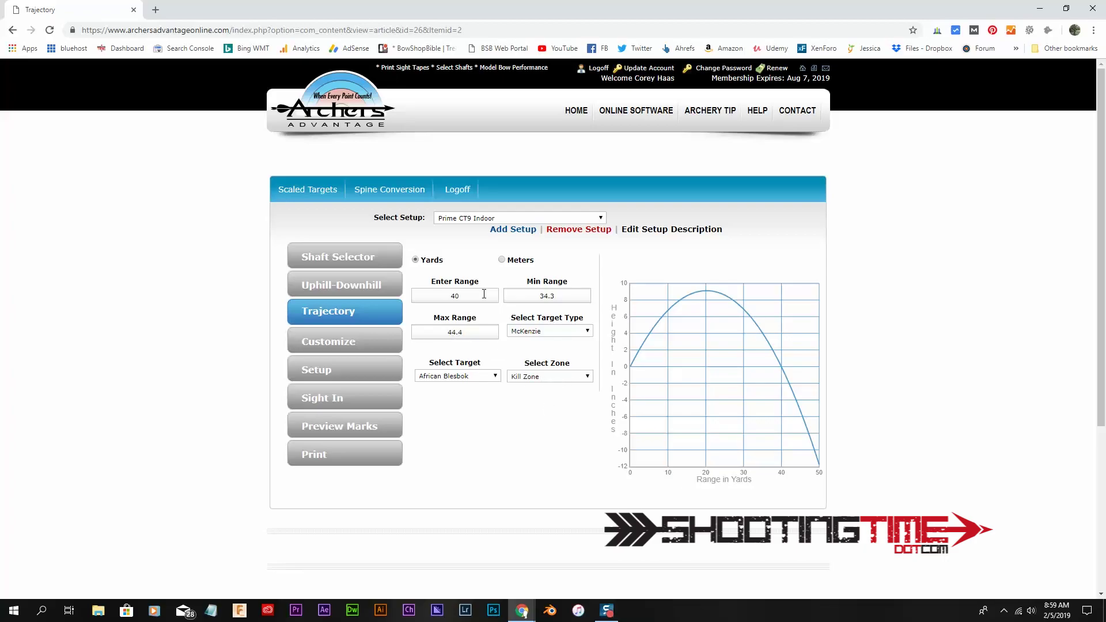
left_click(579, 333)
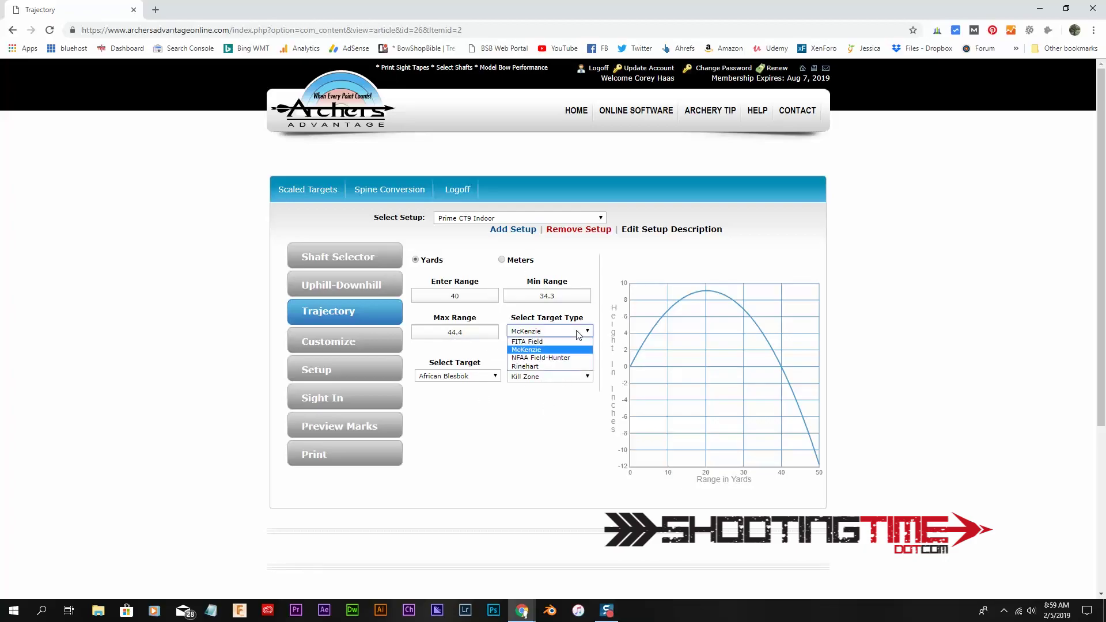
left_click(567, 358)
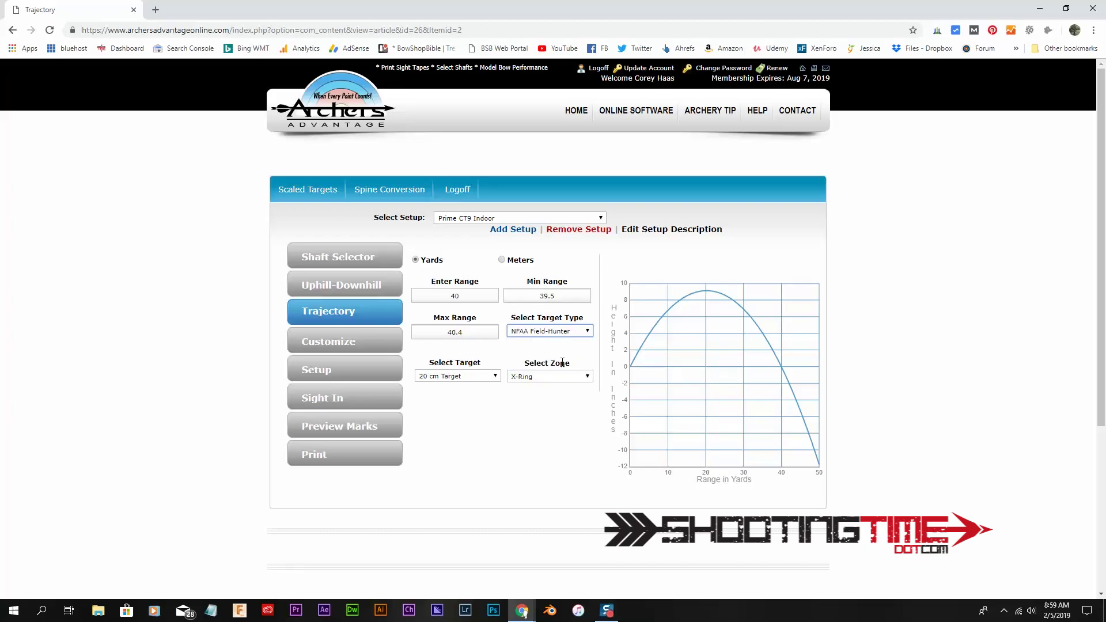
- Try the 4 Ring zone for the 20 cm target and return the zone to X-Ring
left_click(587, 380)
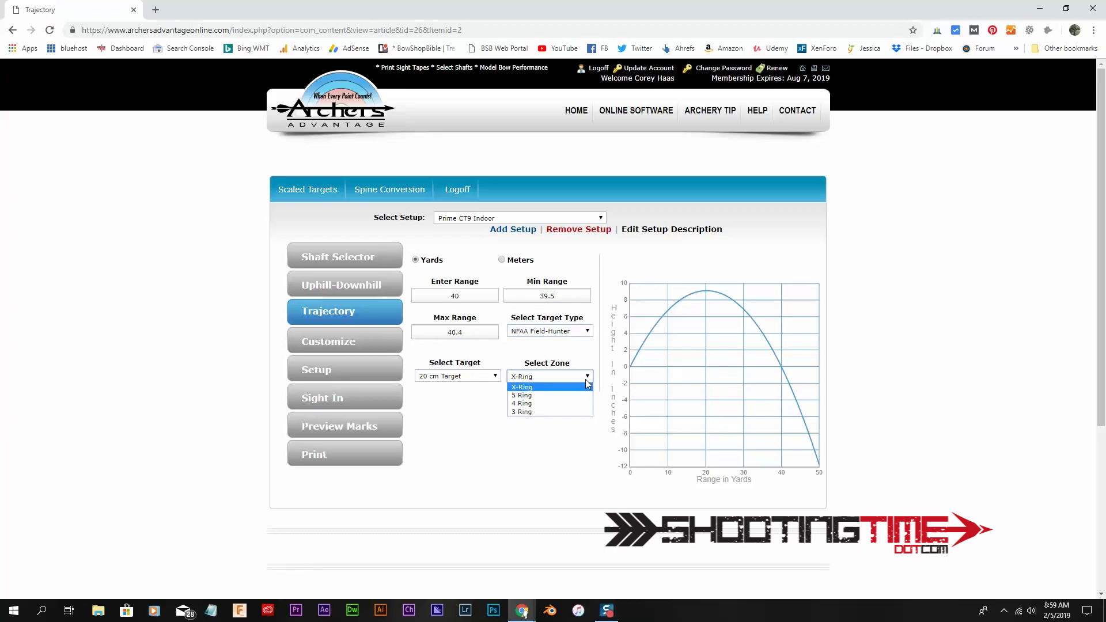
left_click(586, 409)
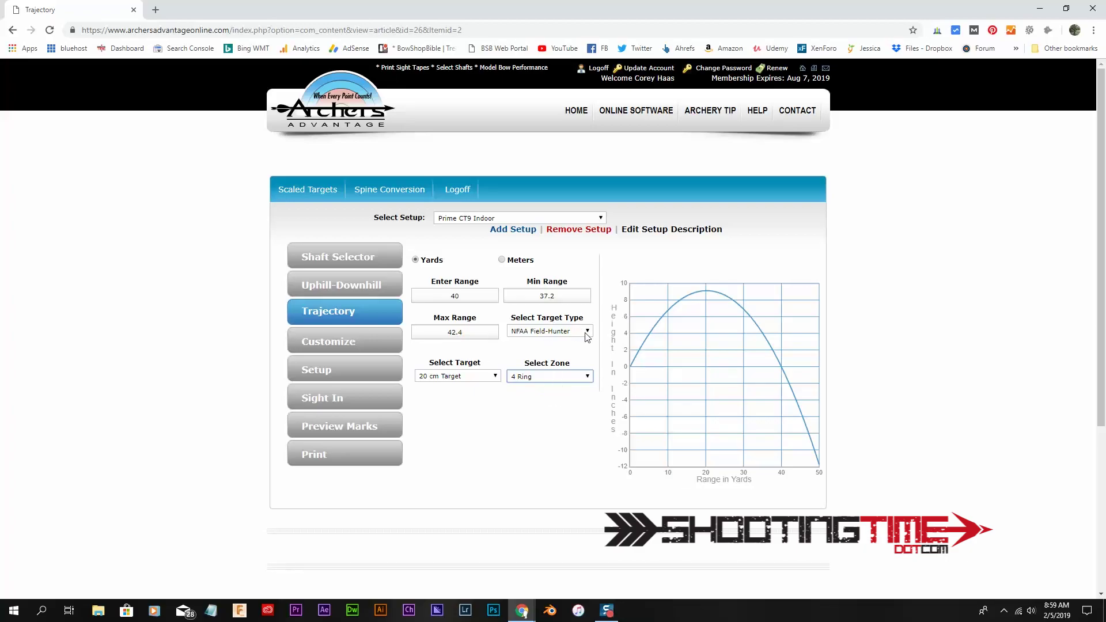
left_click(586, 377)
left_click(581, 388)
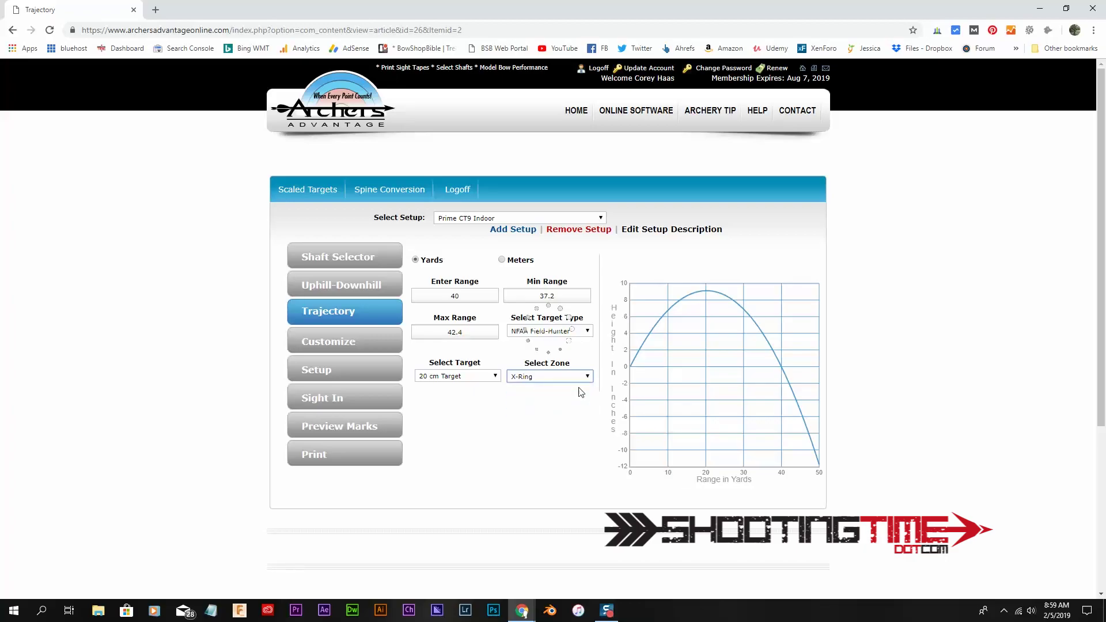